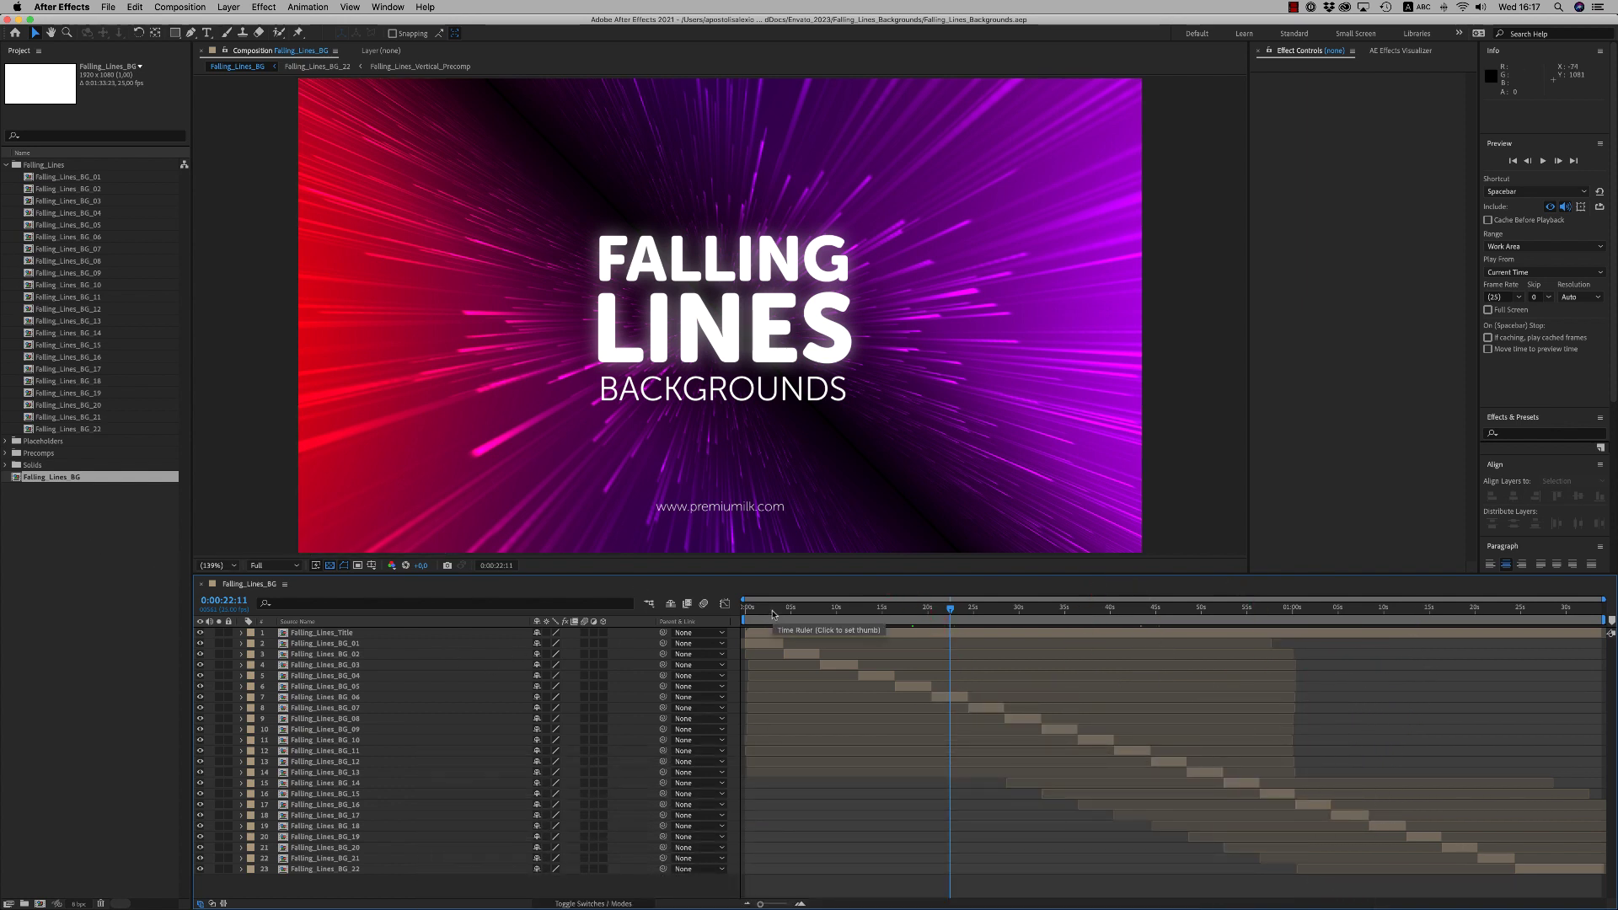
# Step: Select the Falling_Lines_BG_06 layer in the Falling_Lines_BG timeline
pyautogui.click(941, 697)
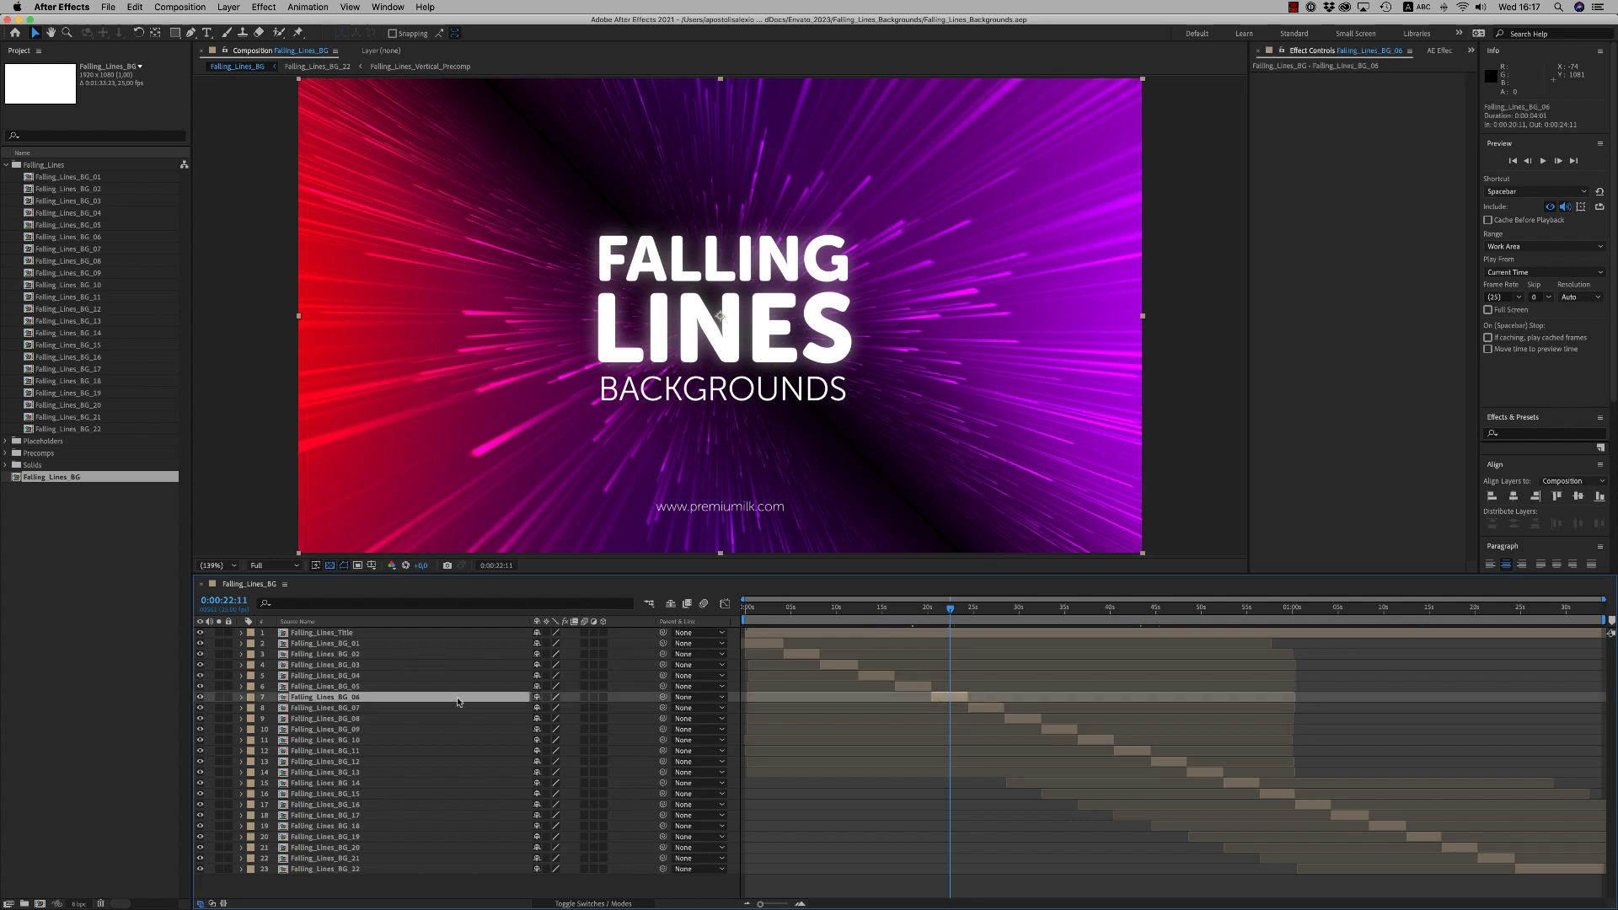
# Step: Open the Falling_Lines_BG_06 precomp, fit it to the viewer, and hide the safe-area guides
pyautogui.doubleClick(957, 697)
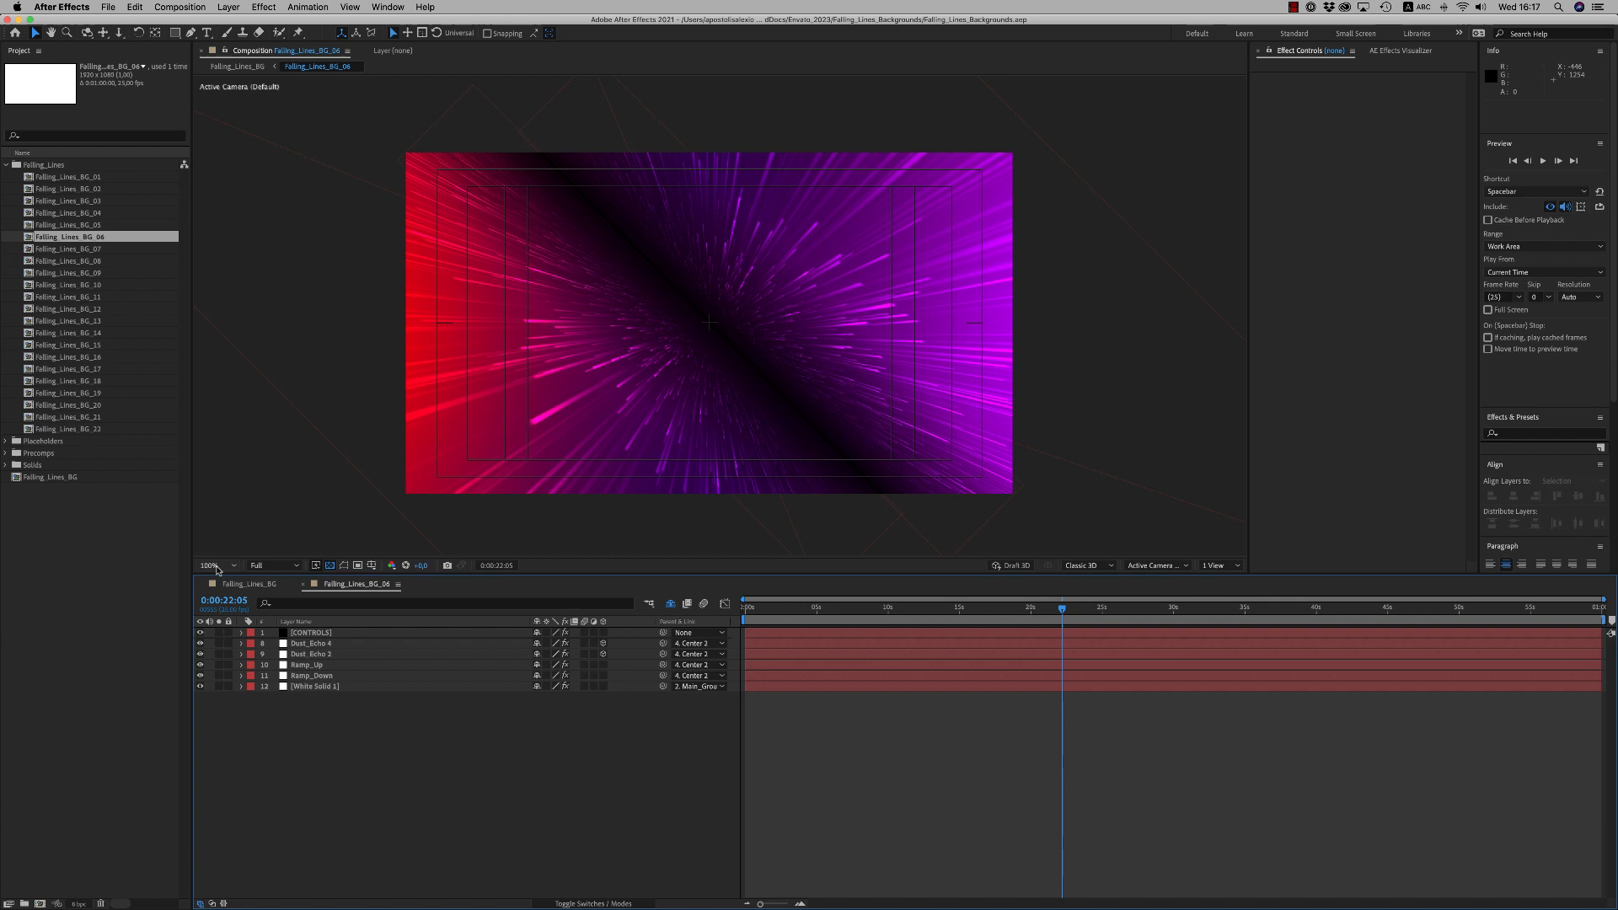
pyautogui.hotkey('shift', '/')
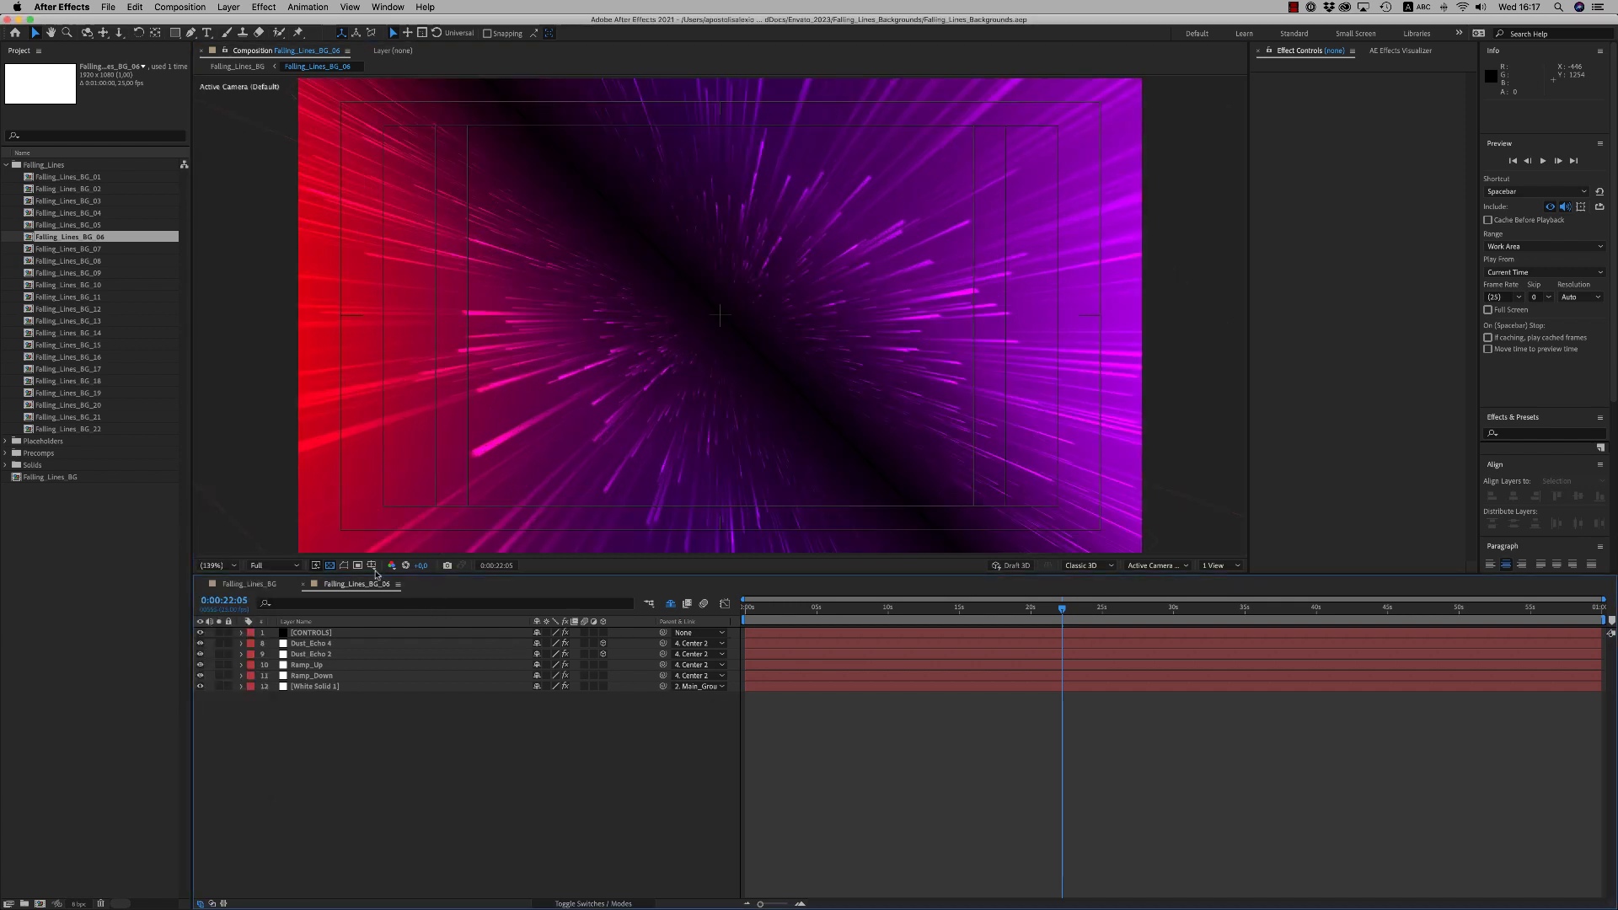
pyautogui.click(372, 566)
pyautogui.click(408, 579)
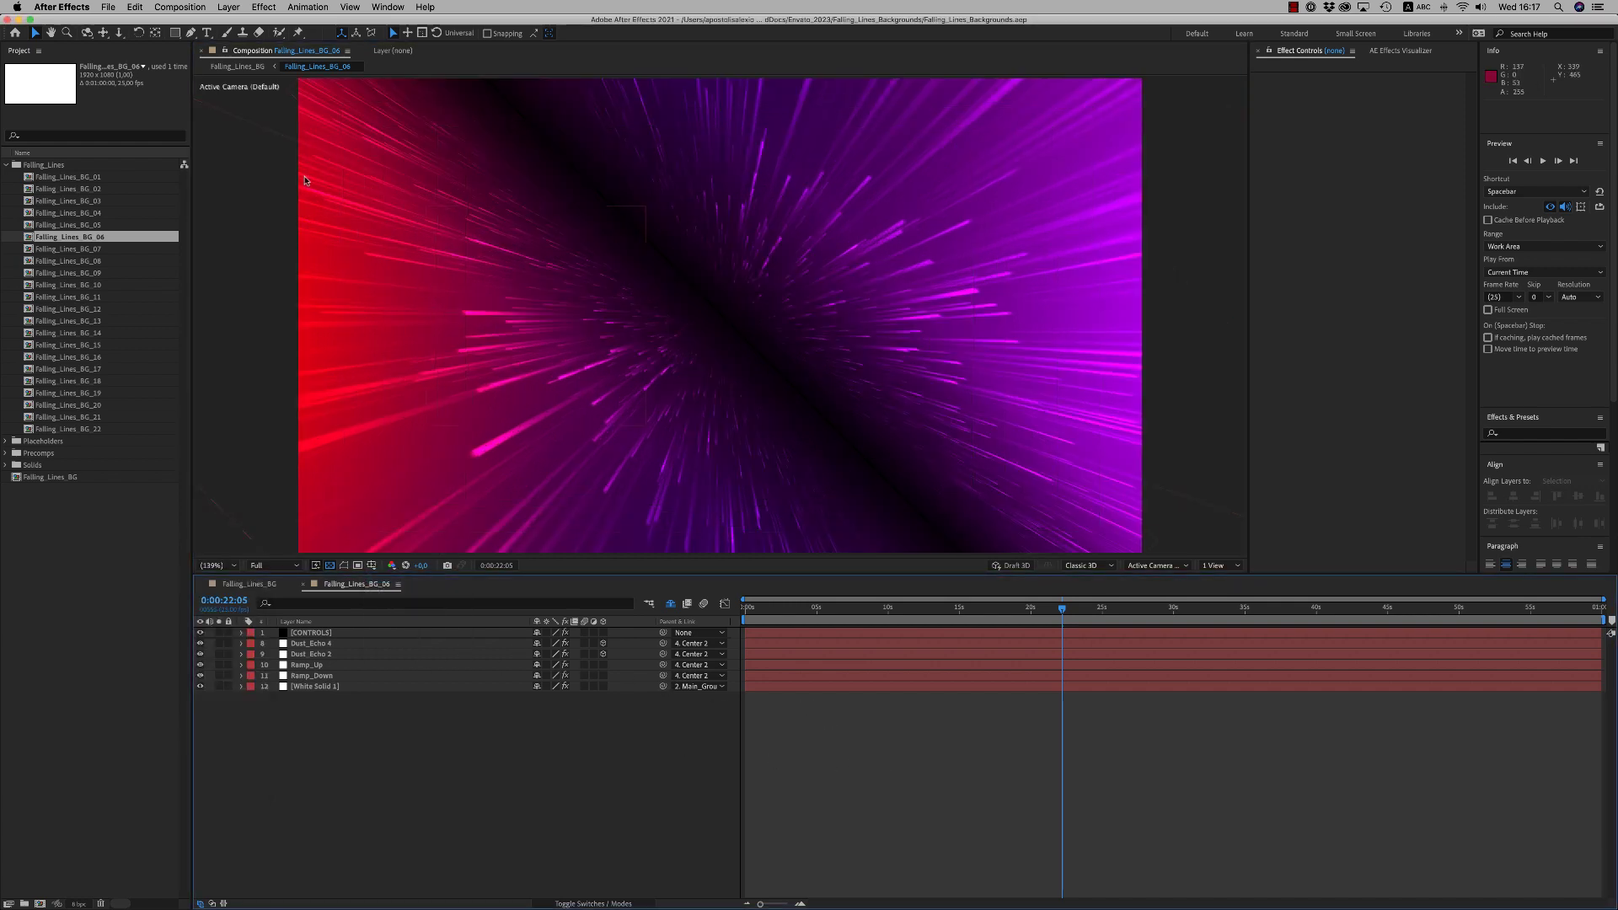
# Step: Try a 3840 composition width in Composition Settings
pyautogui.click(178, 7)
pyautogui.click(214, 38)
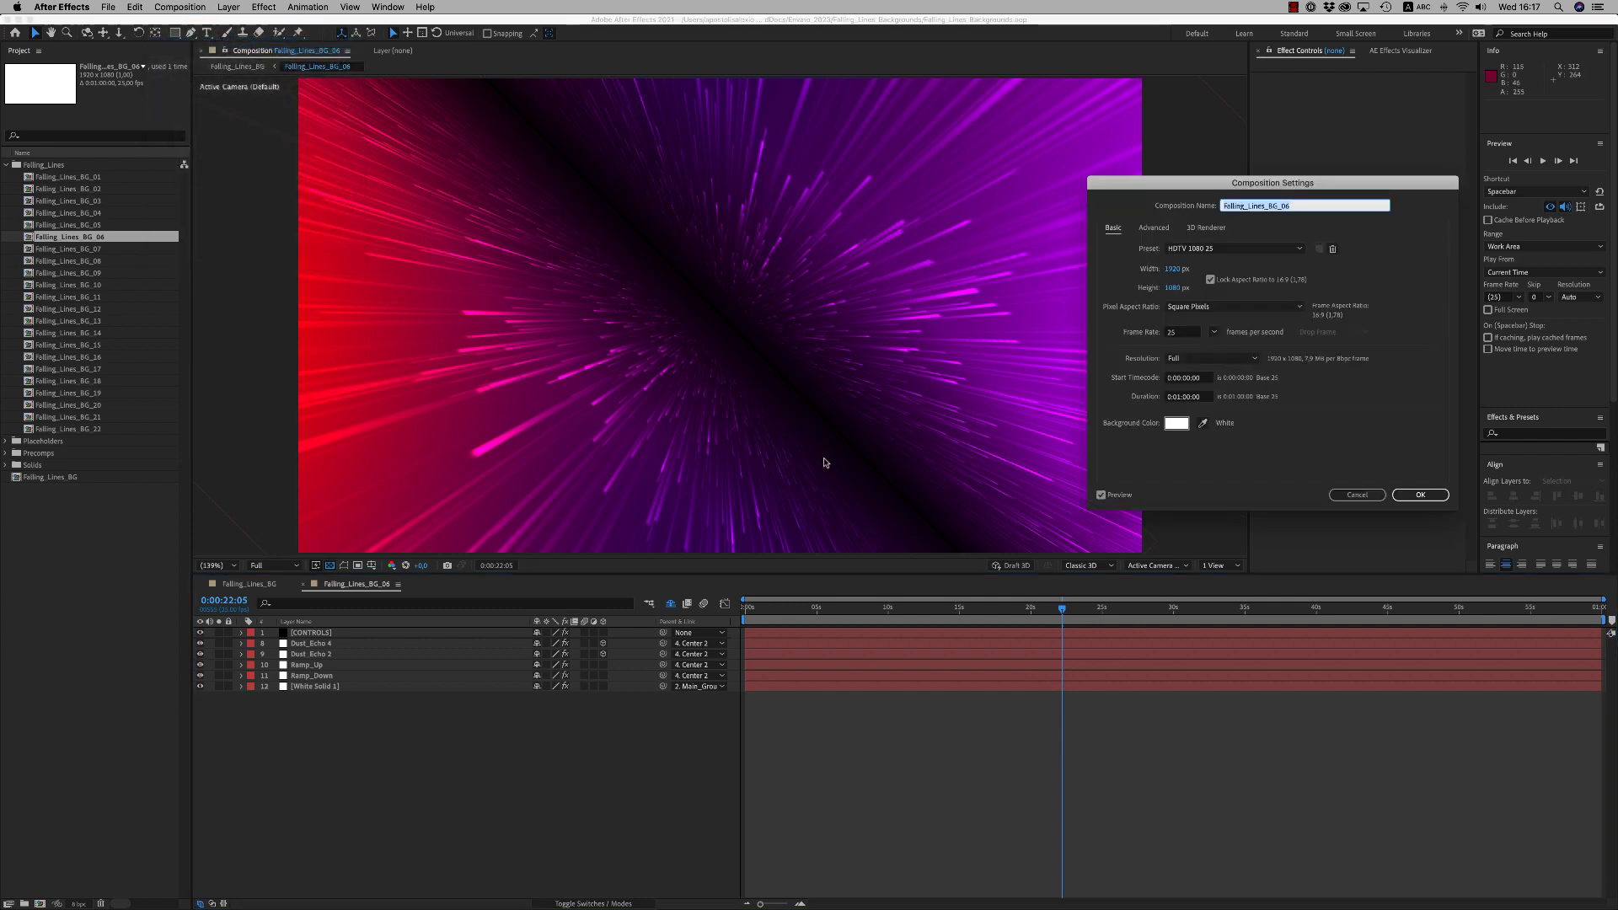
pyautogui.click(1174, 269)
pyautogui.write('3')
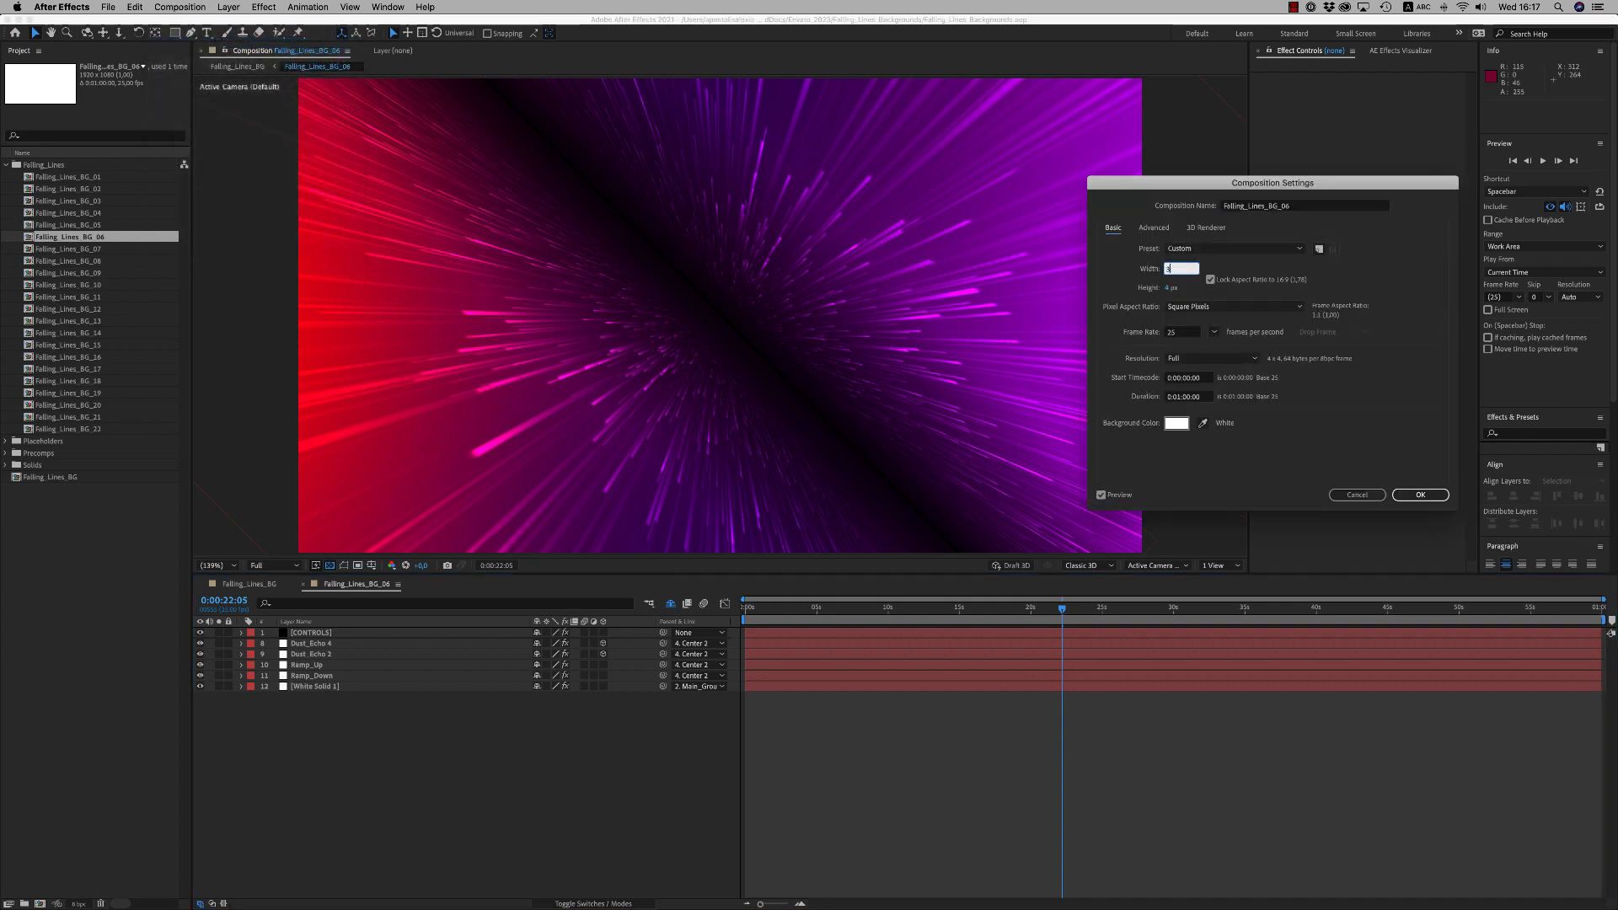
pyautogui.write('840')
pyautogui.press('Return')
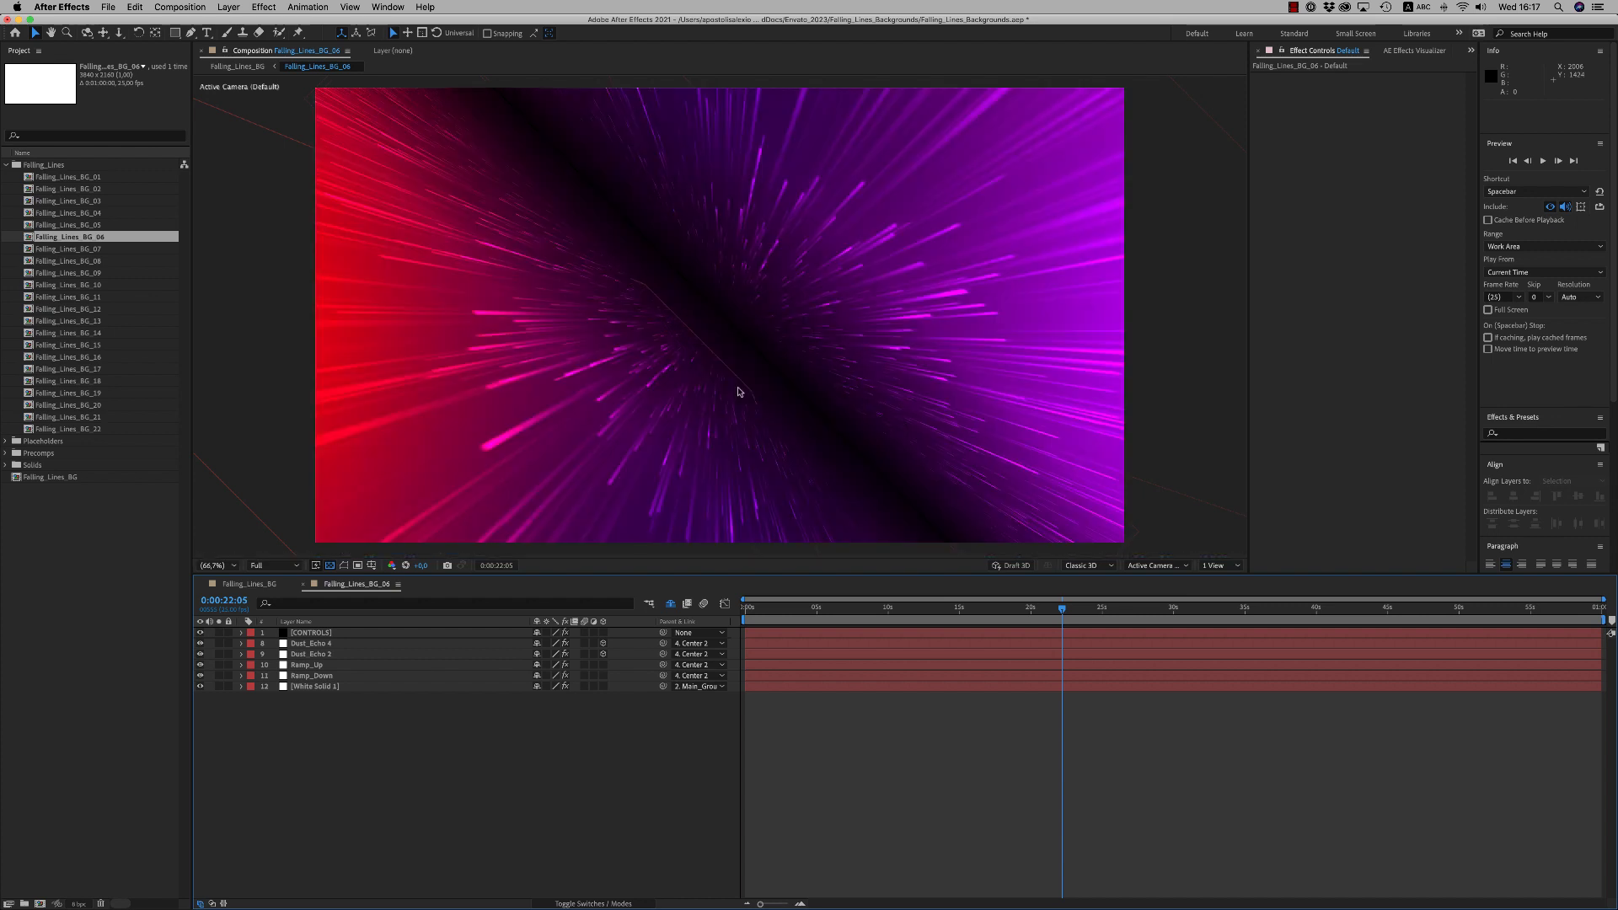
pyautogui.scroll(1, 759, 417)
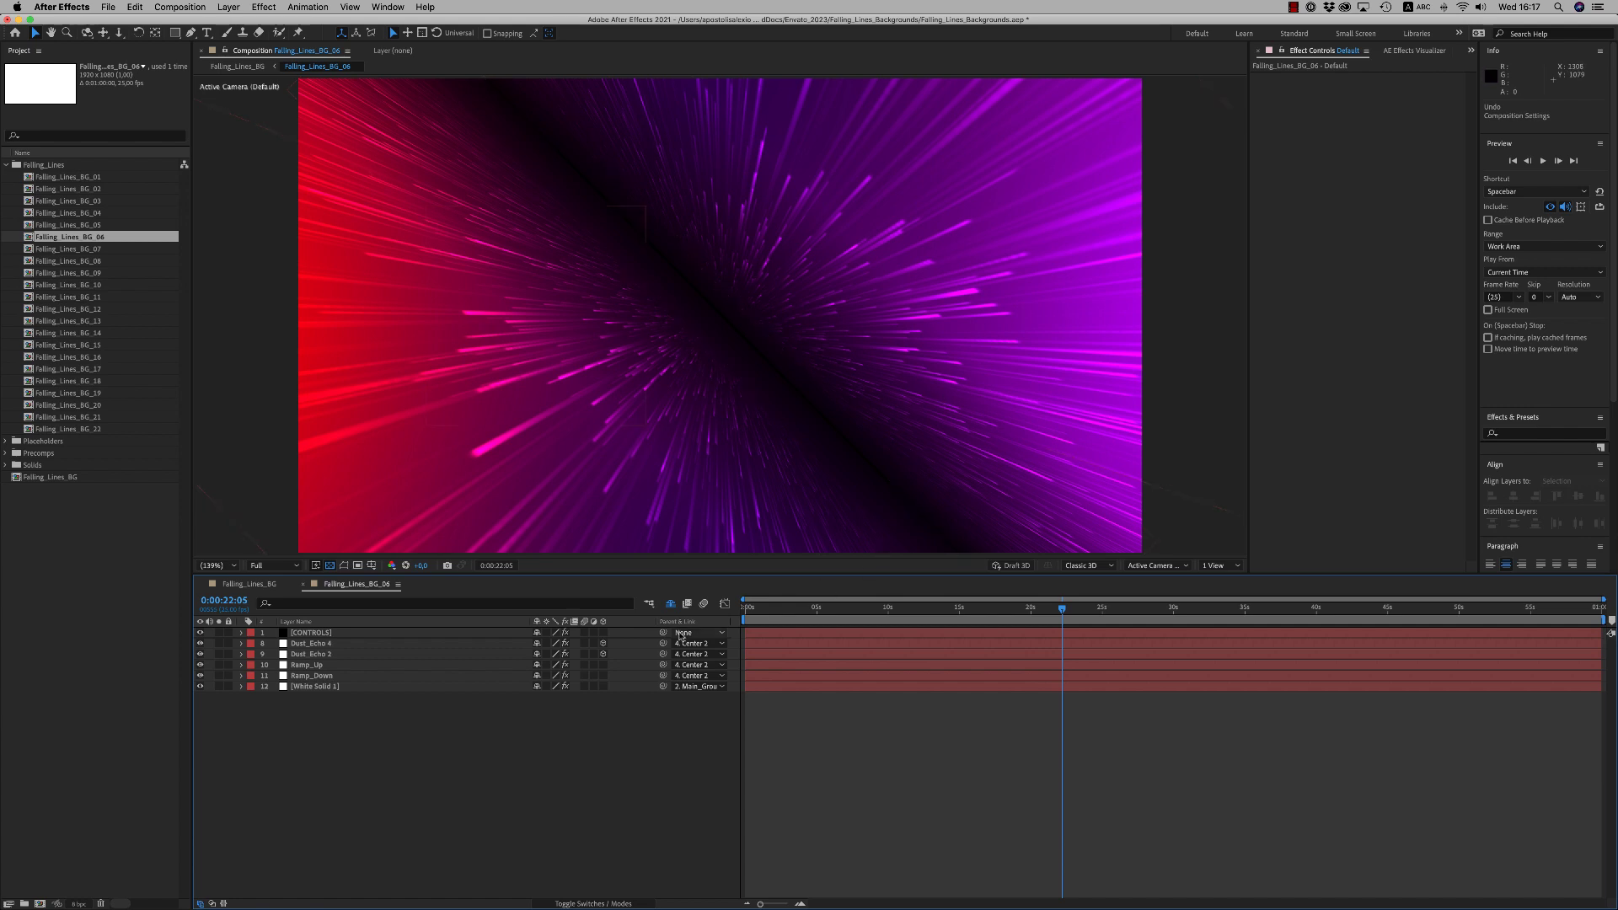
pyautogui.click(309, 633)
pyautogui.click(1381, 112)
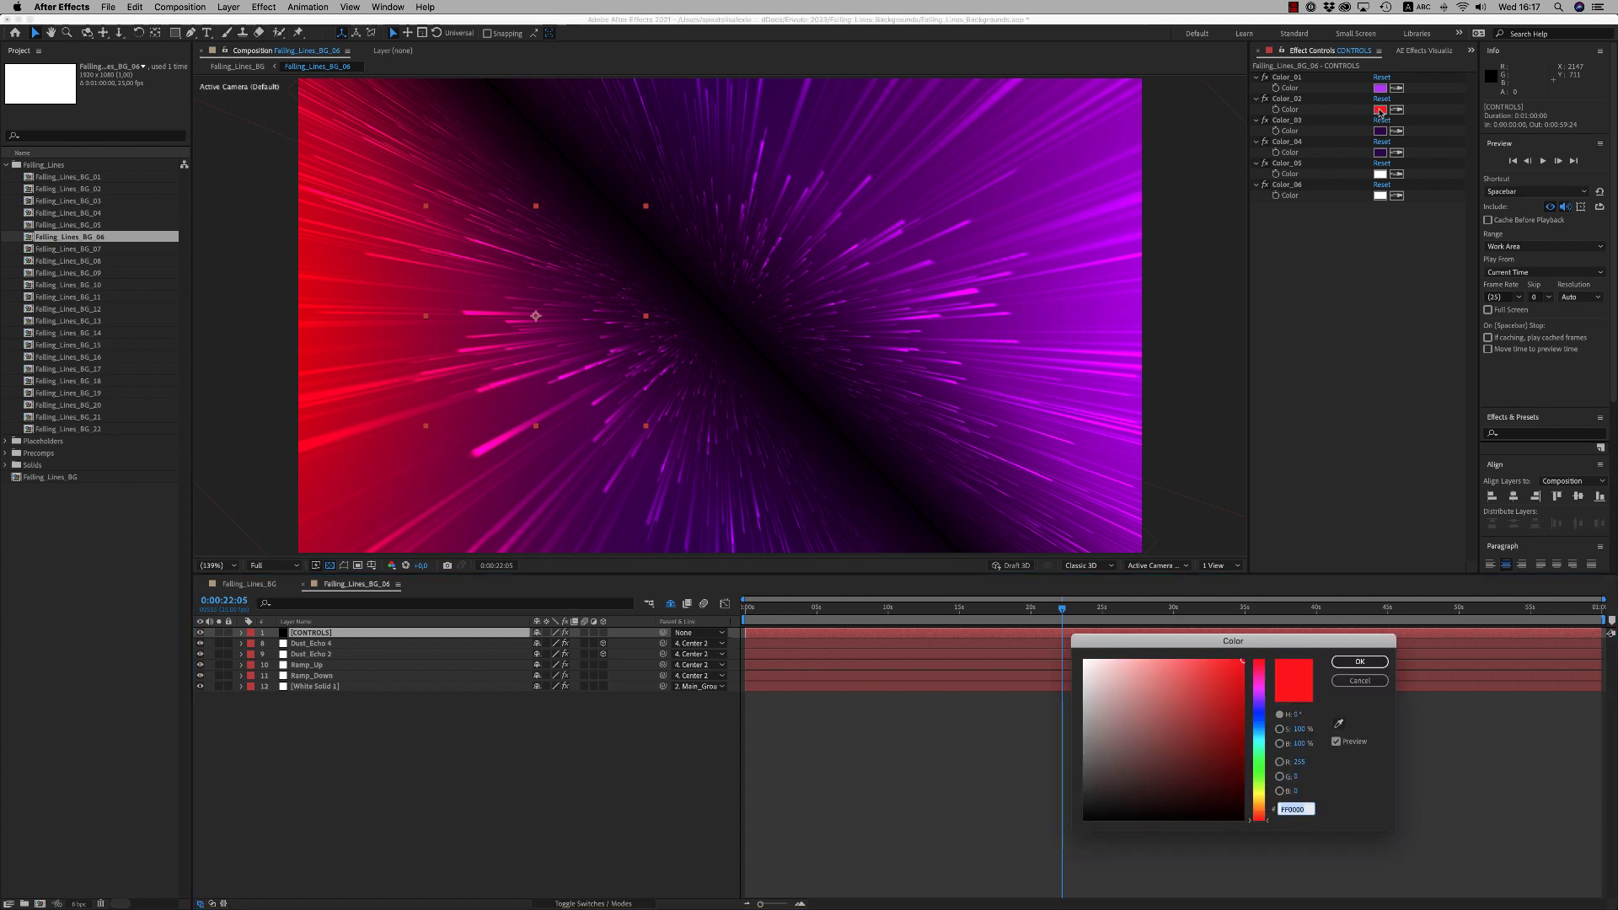
pyautogui.click(1260, 740)
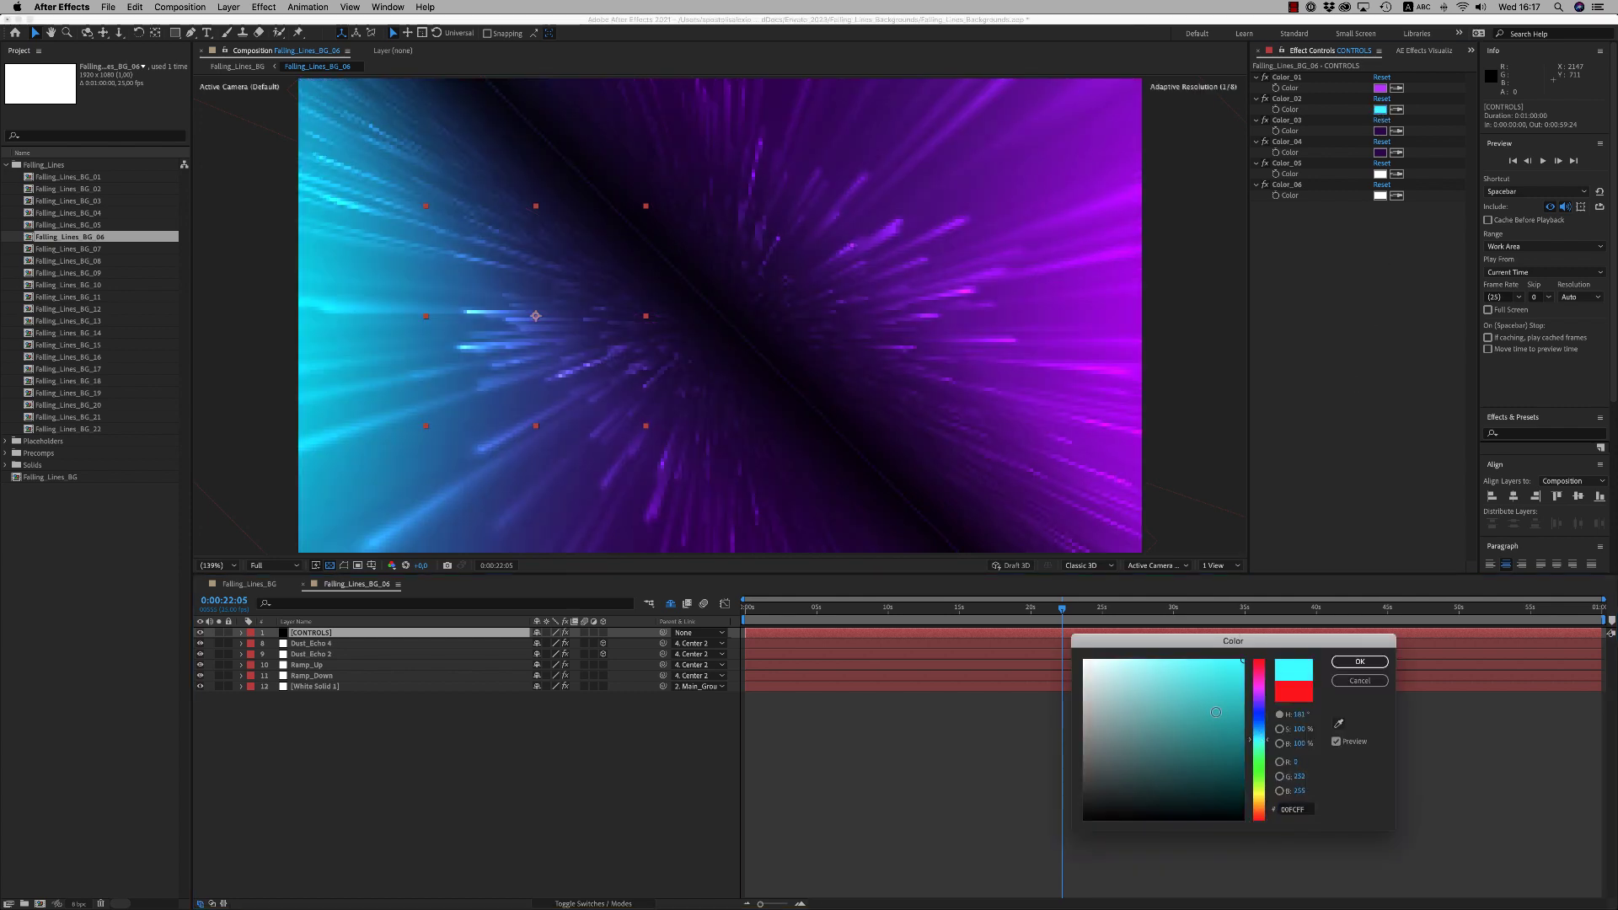
pyautogui.click(1360, 661)
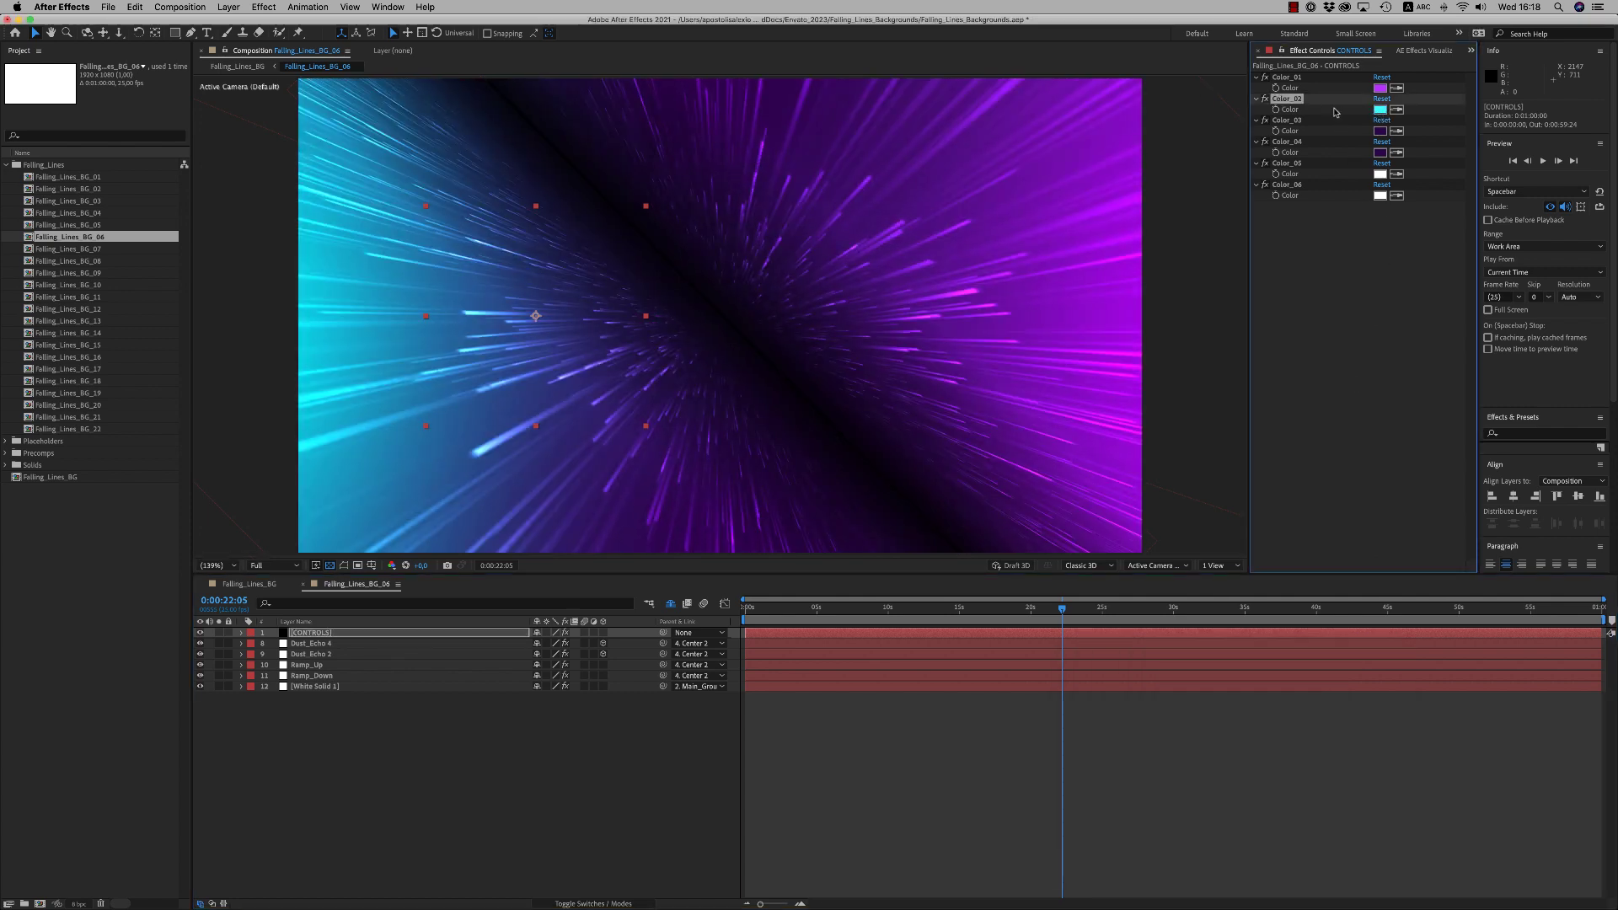
pyautogui.press('super+z')
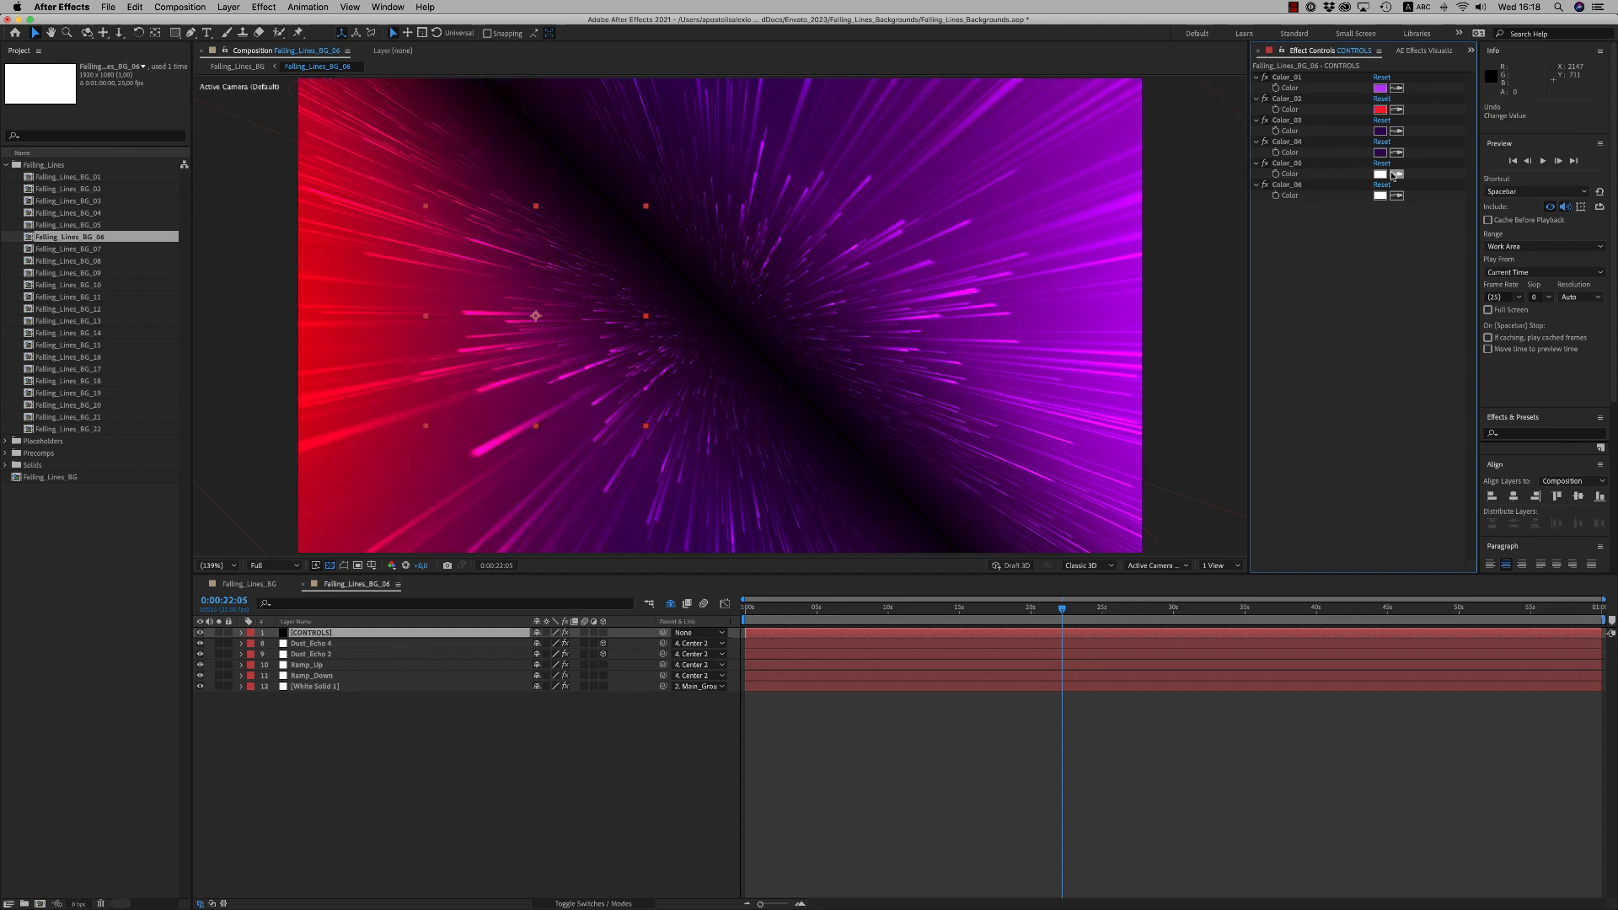
pyautogui.click(1394, 176)
pyautogui.click(1383, 90)
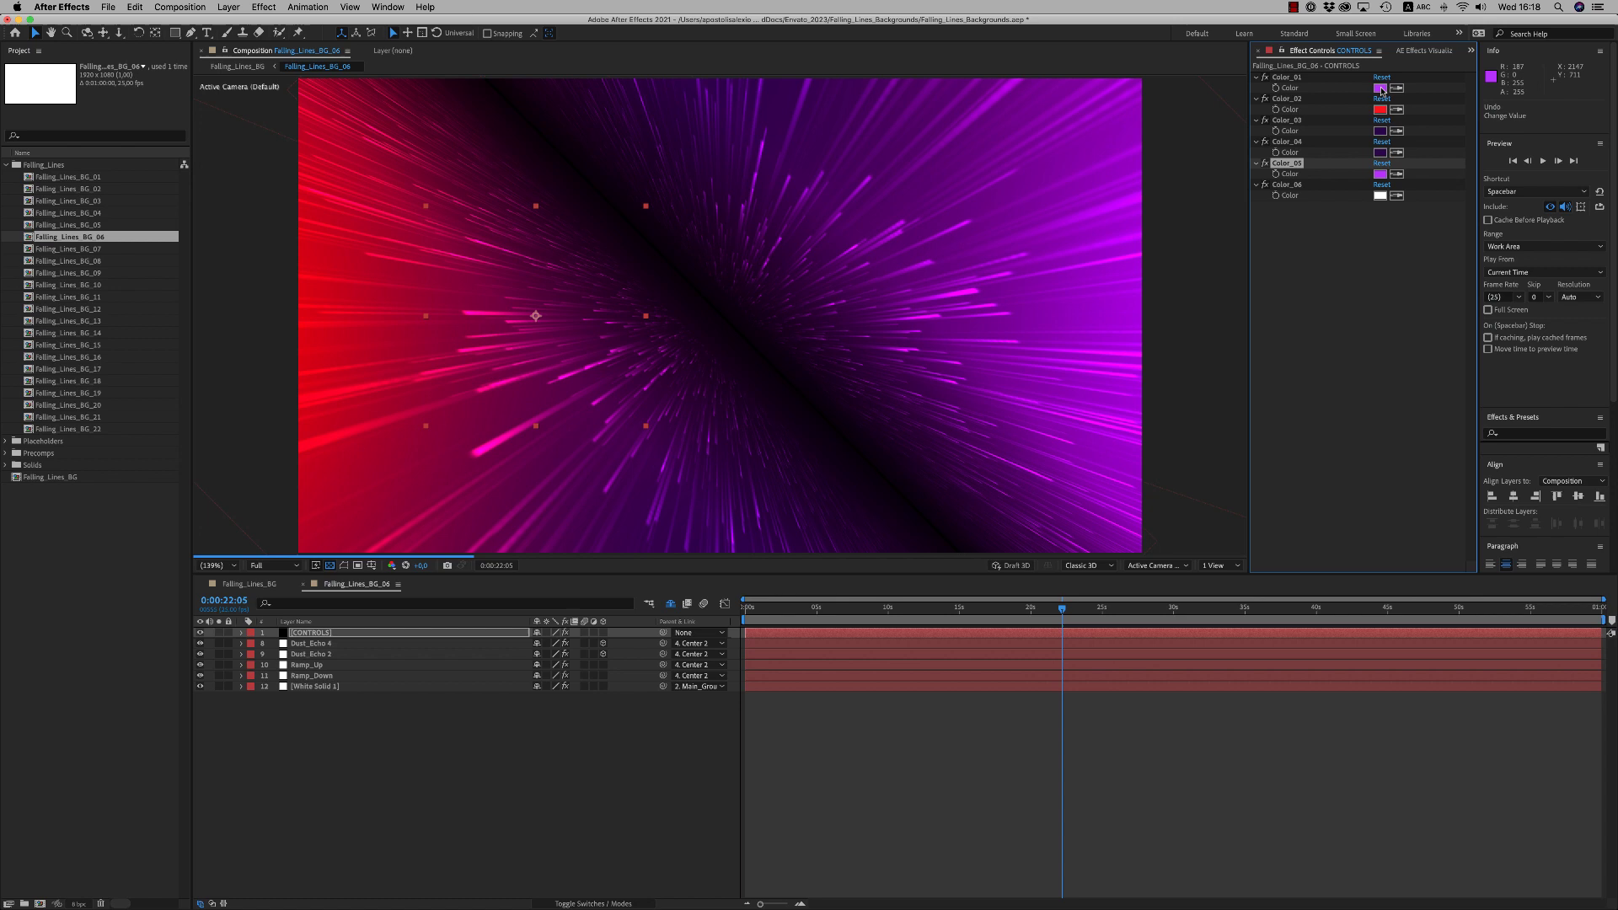
pyautogui.click(1398, 195)
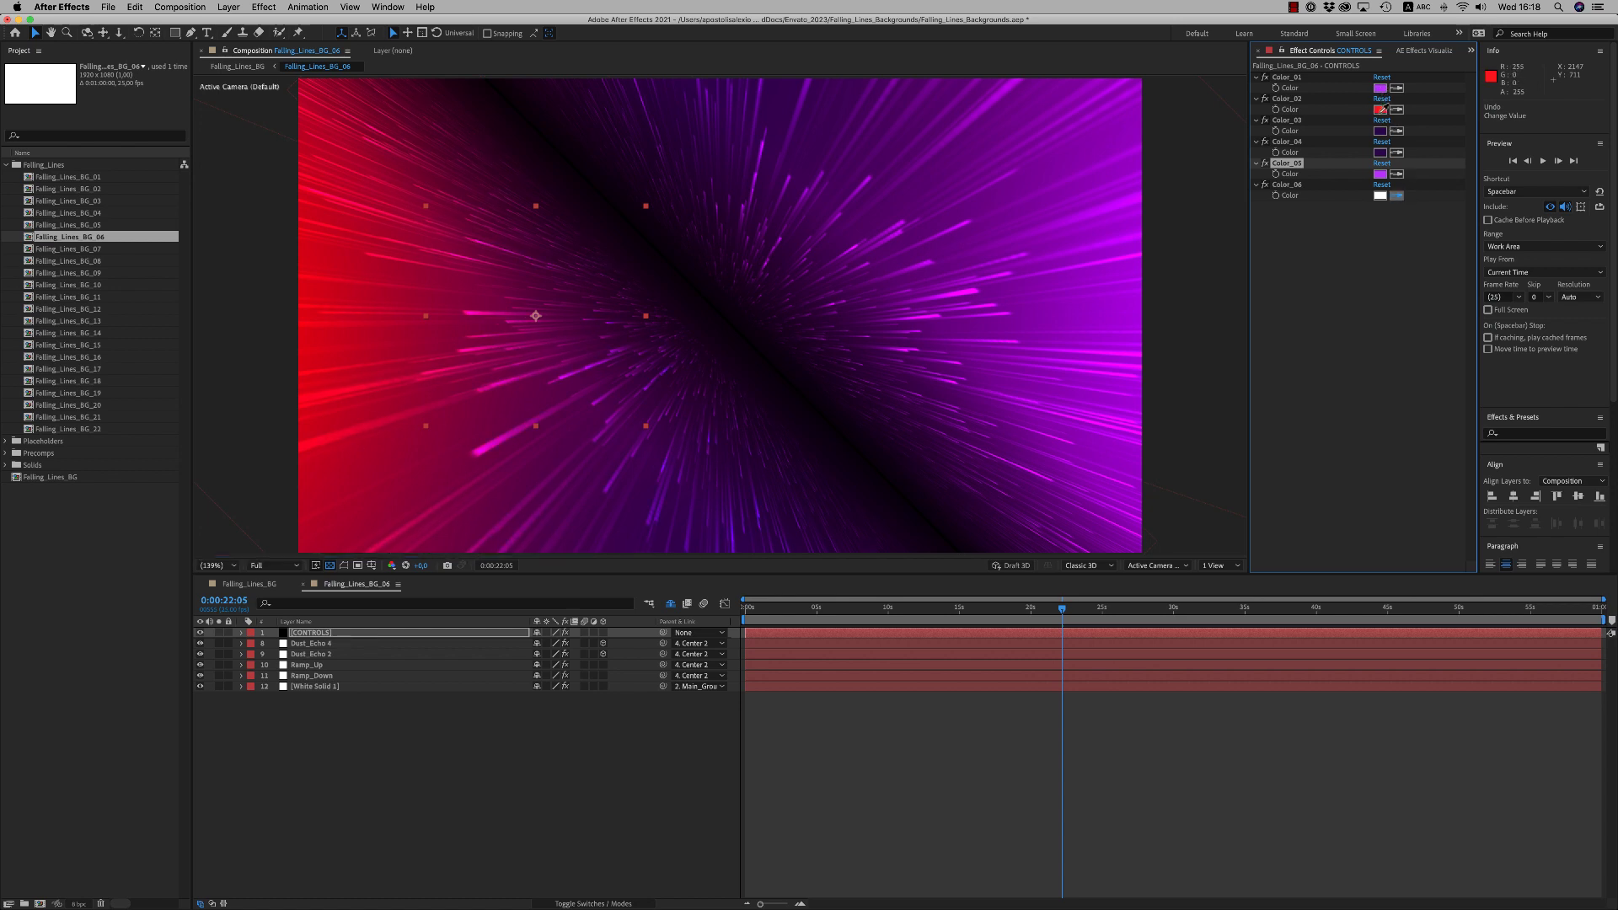
pyautogui.click(1382, 110)
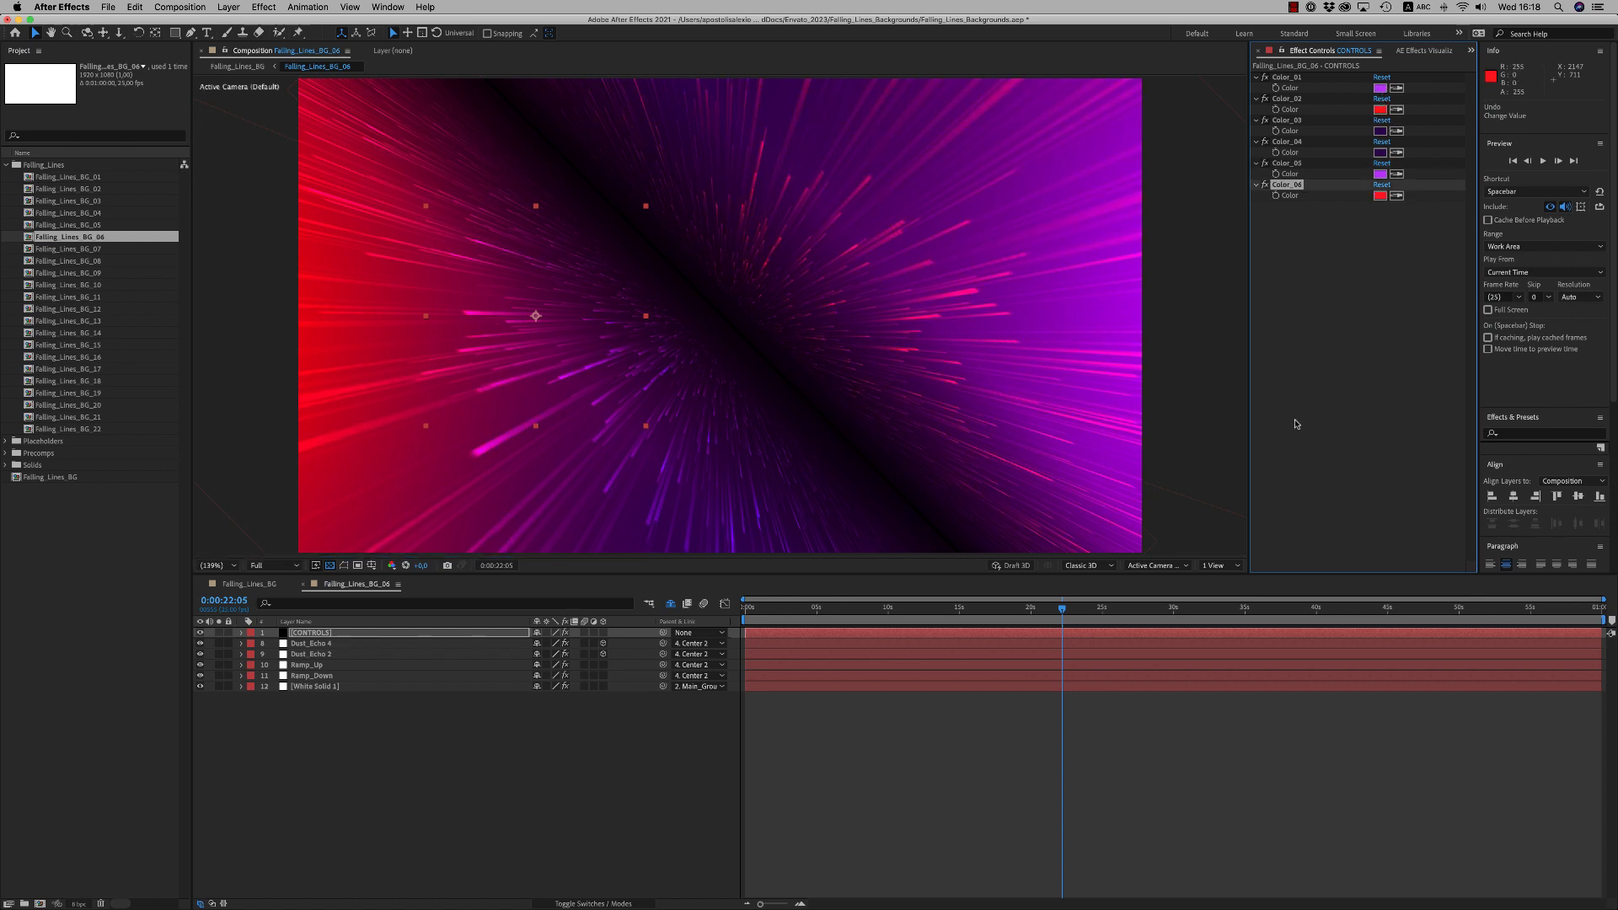
pyautogui.press('super+z')
pyautogui.press('super+z')
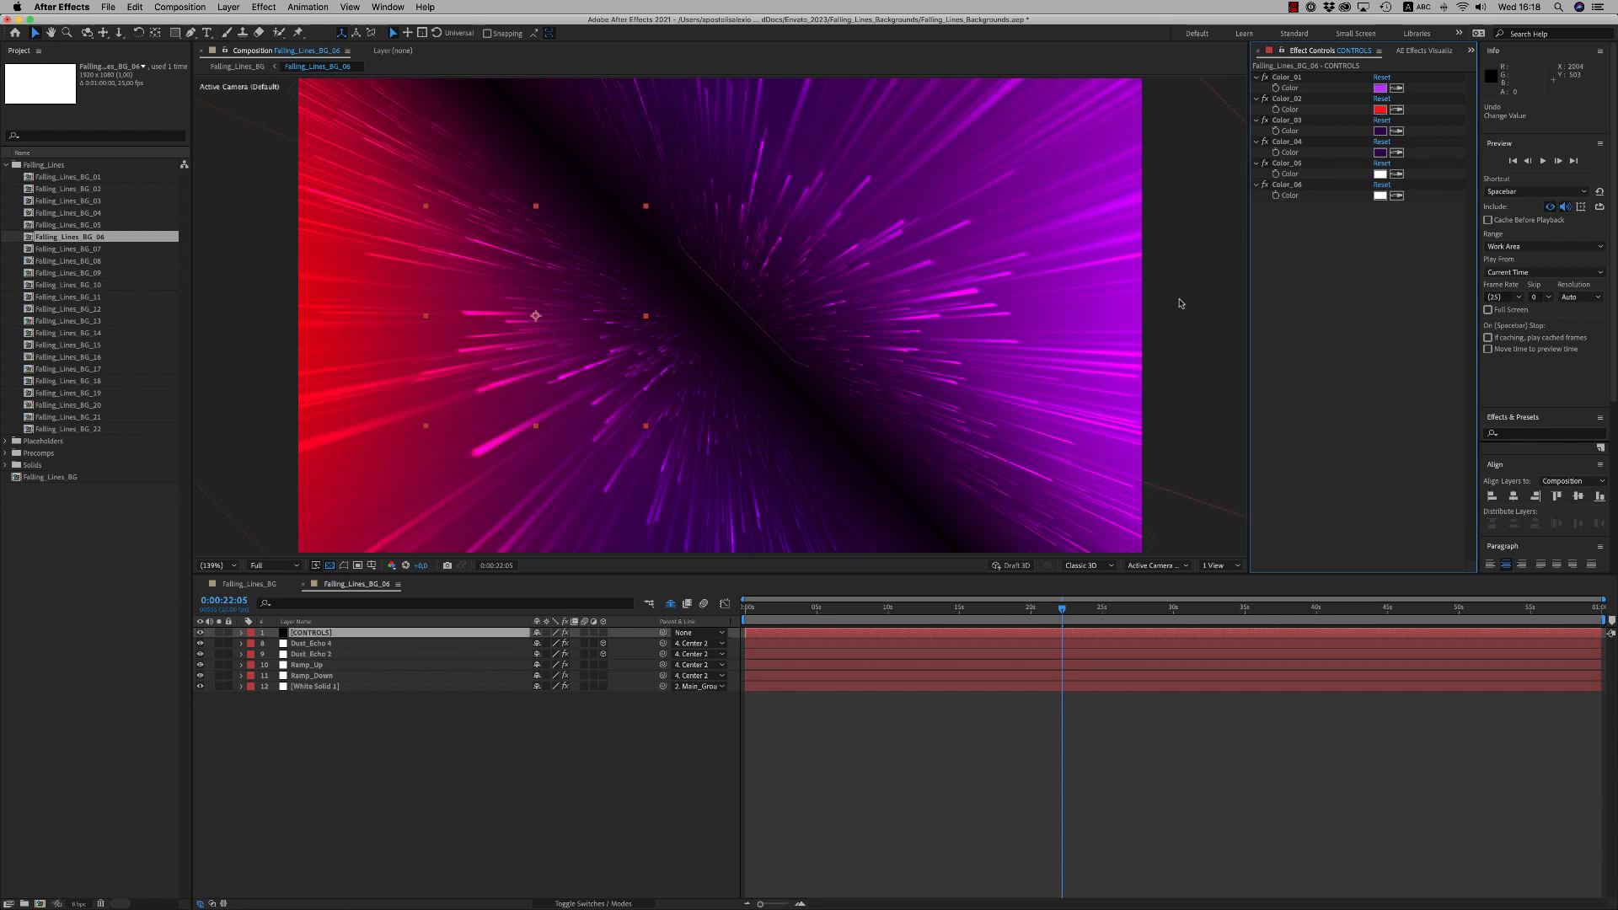
# Step: Deselect CONTROLS and scrub BG_06's timeline to around eleven seconds
pyautogui.click(395, 757)
pyautogui.moveTo(817, 608); pyautogui.dragTo(901, 608)
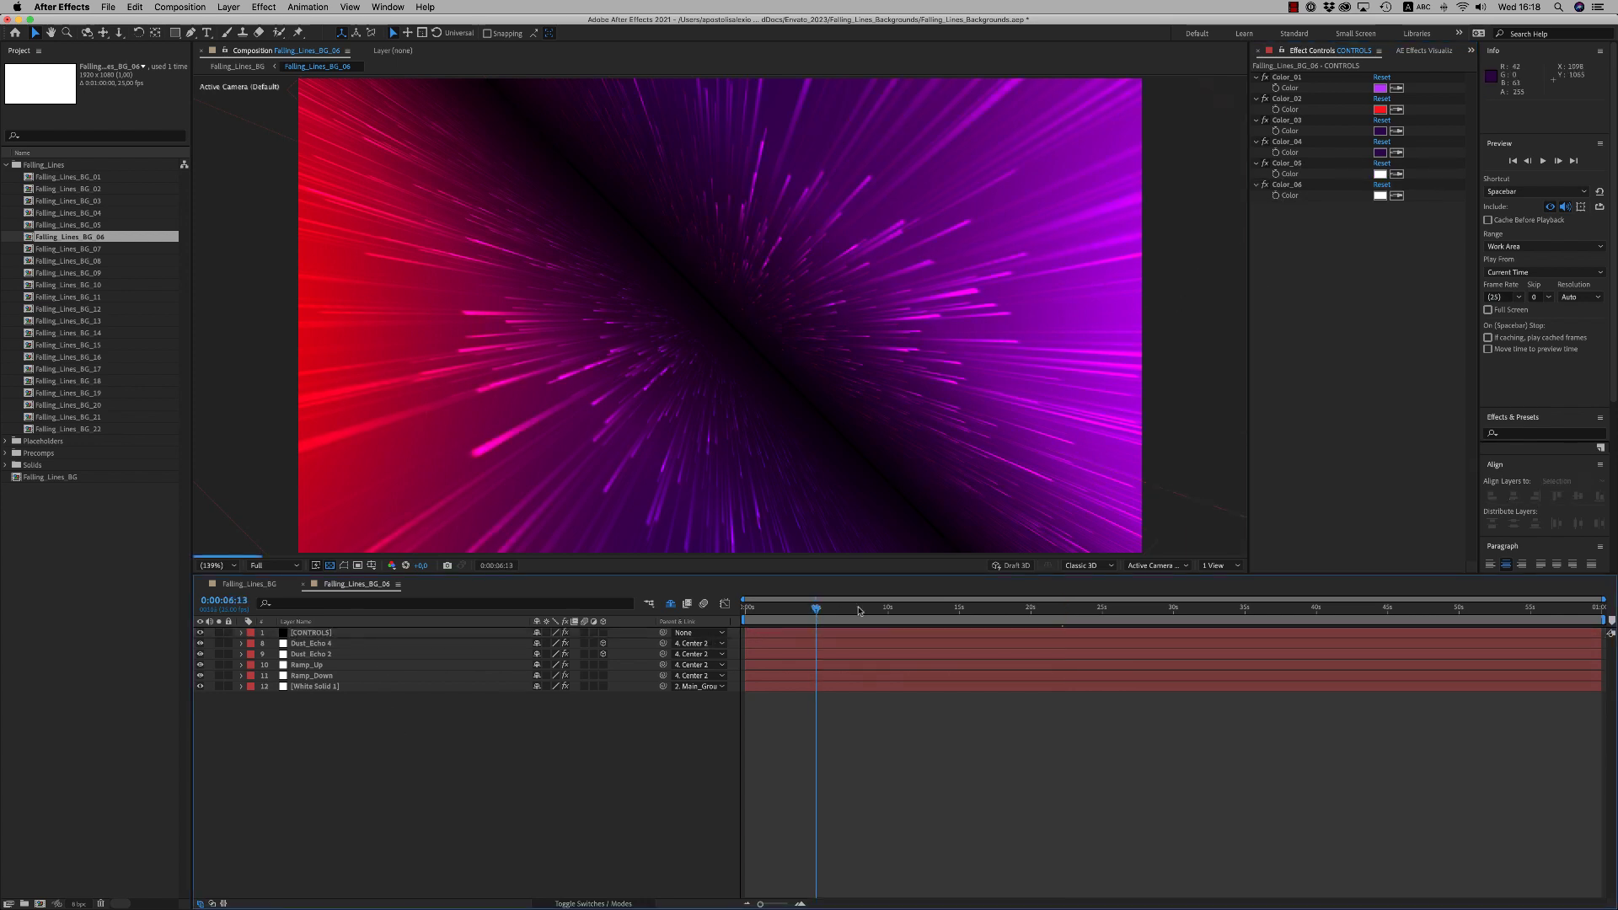
pyautogui.press('End')
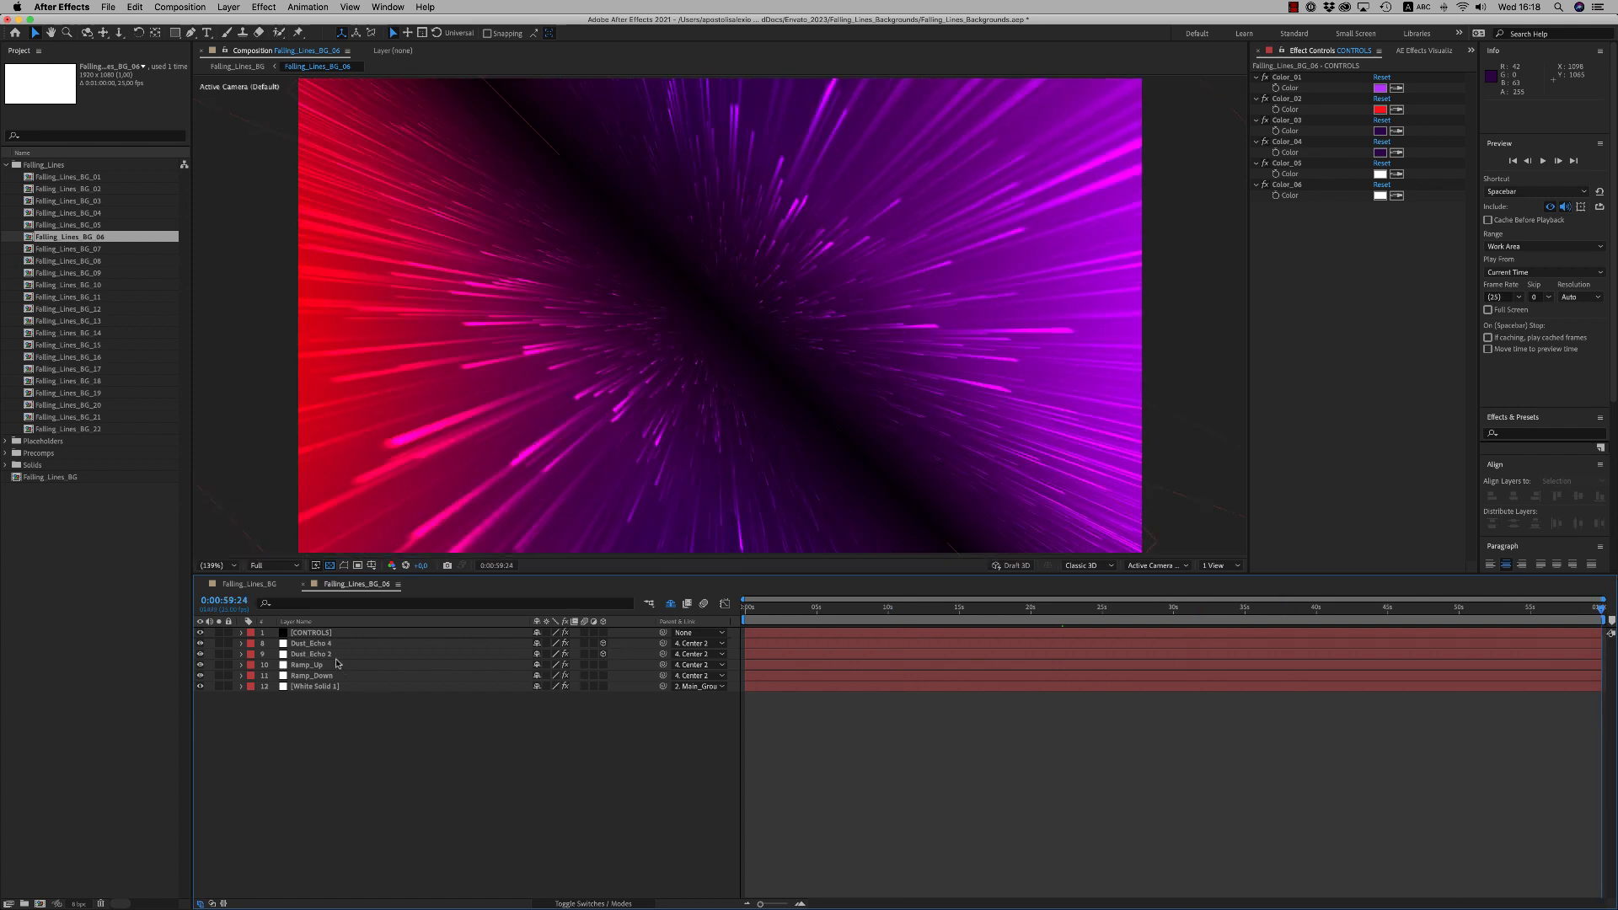
pyautogui.click(914, 608)
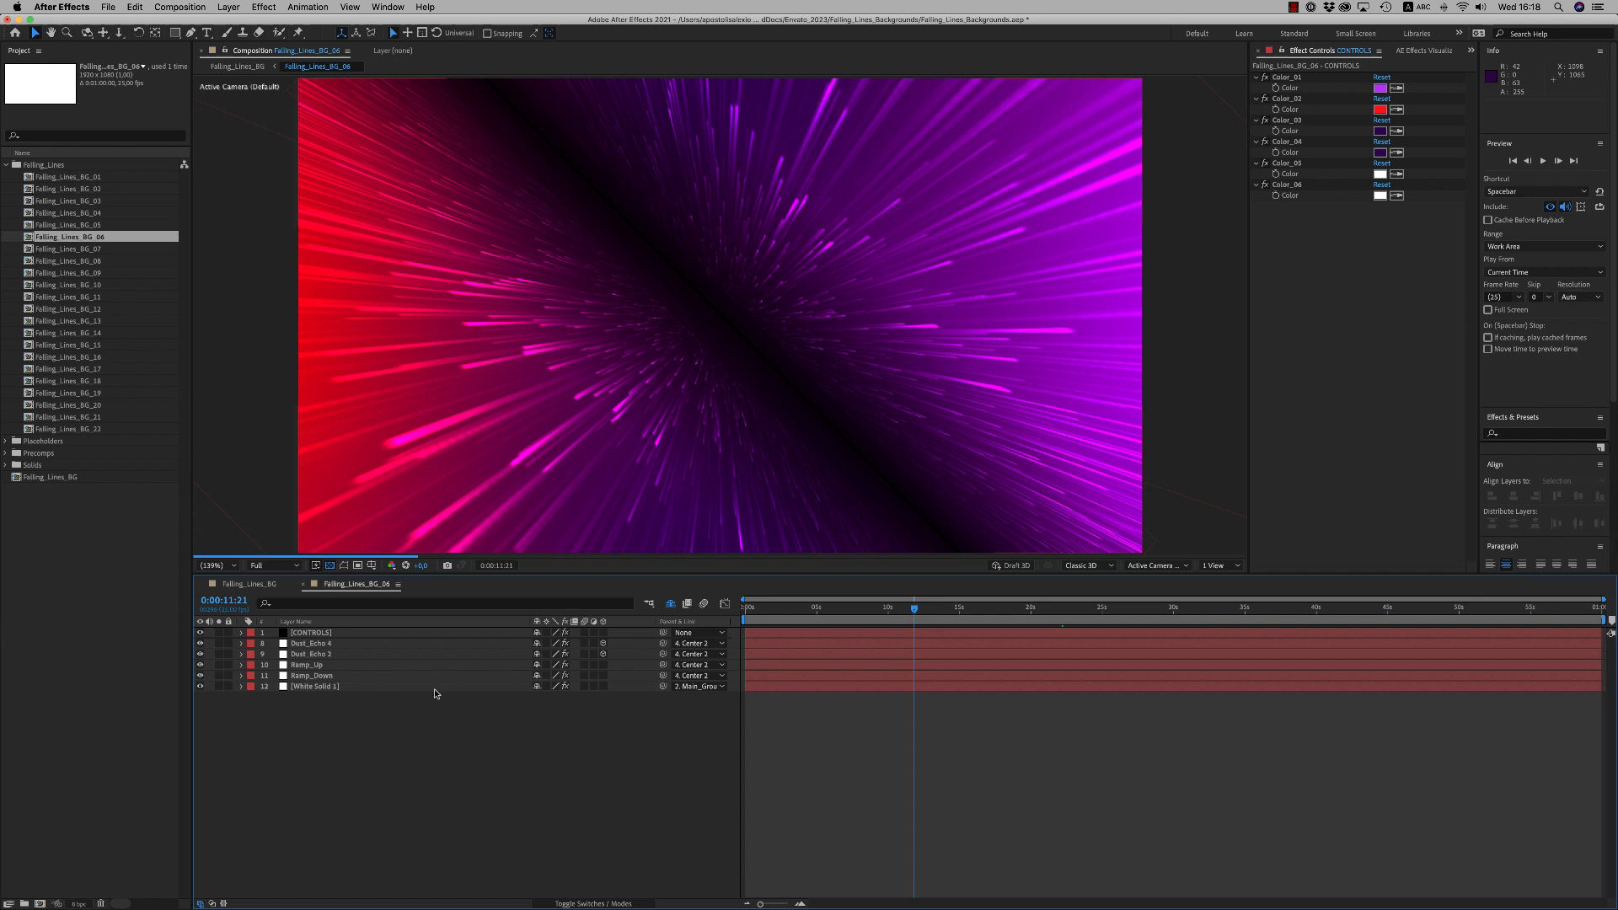
# Step: Back in Falling_Lines_BG, select the Falling_Lines_BG_01 layer near the start
pyautogui.click(248, 584)
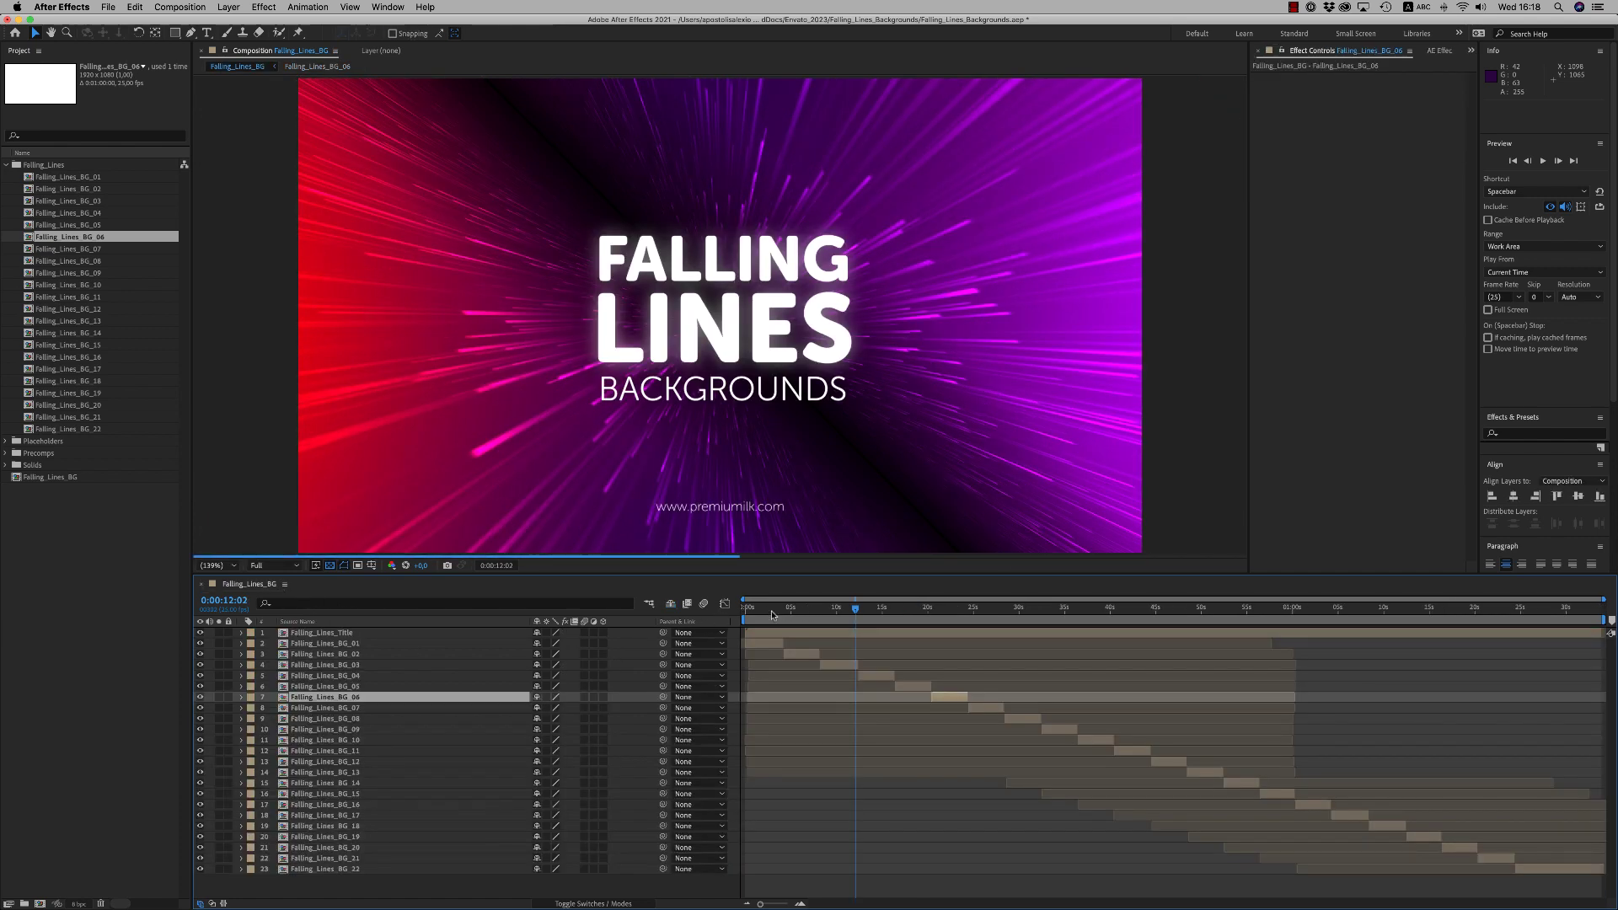
pyautogui.click(775, 608)
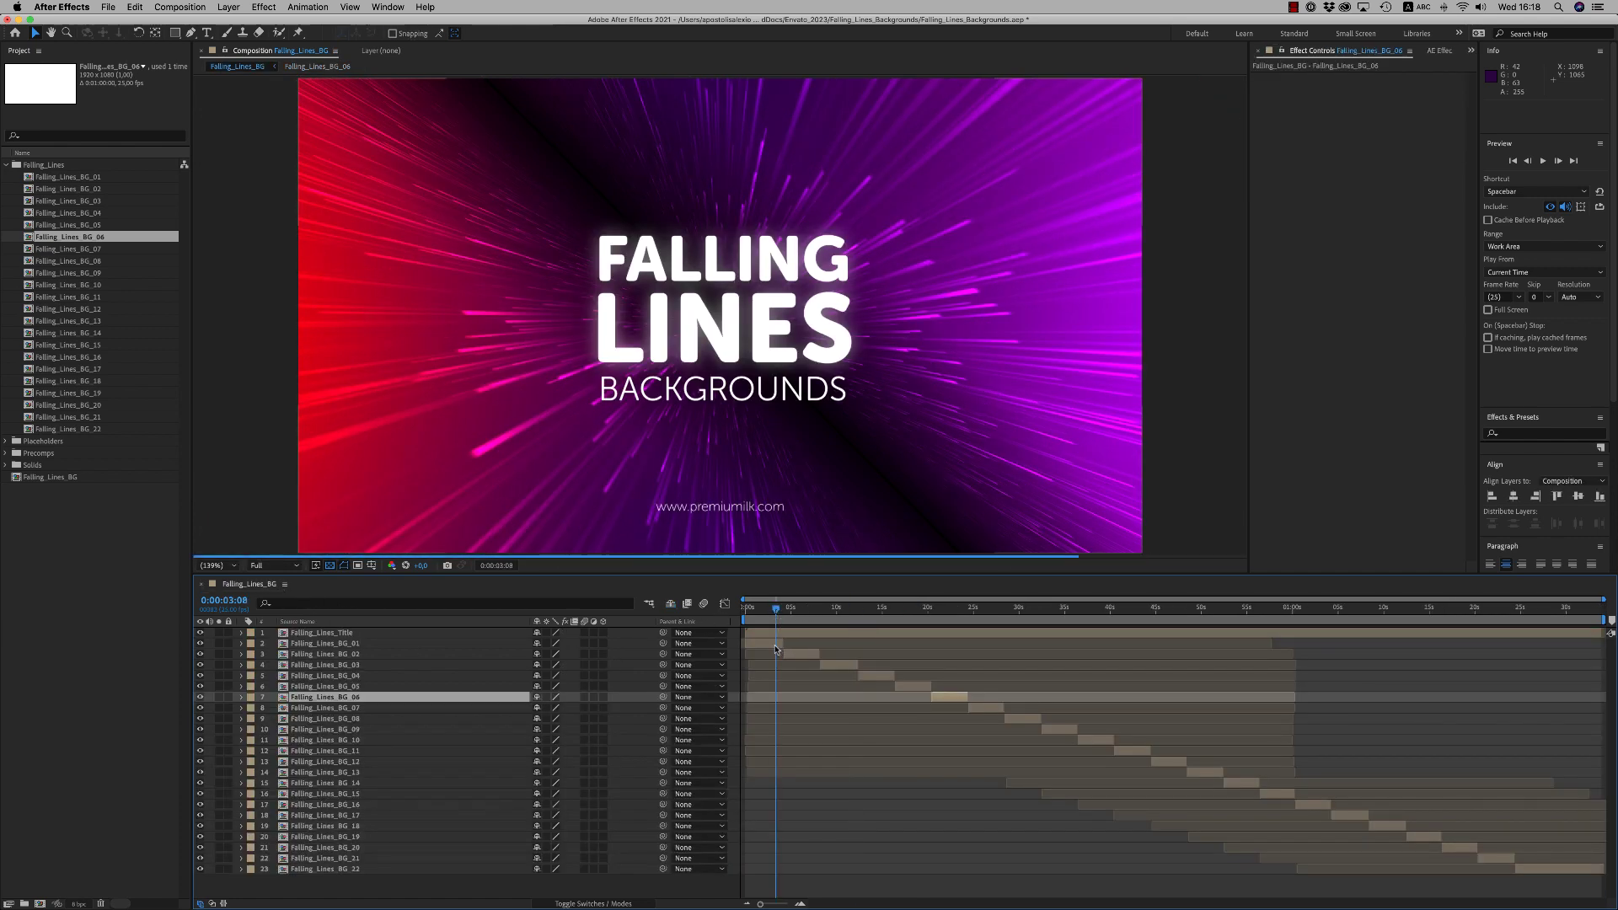
pyautogui.click(776, 646)
# Step: Open Falling_Lines_BG_01, fit the view, and edit Dust_Echo 3's particle Birth Rate
pyautogui.doubleClick(776, 644)
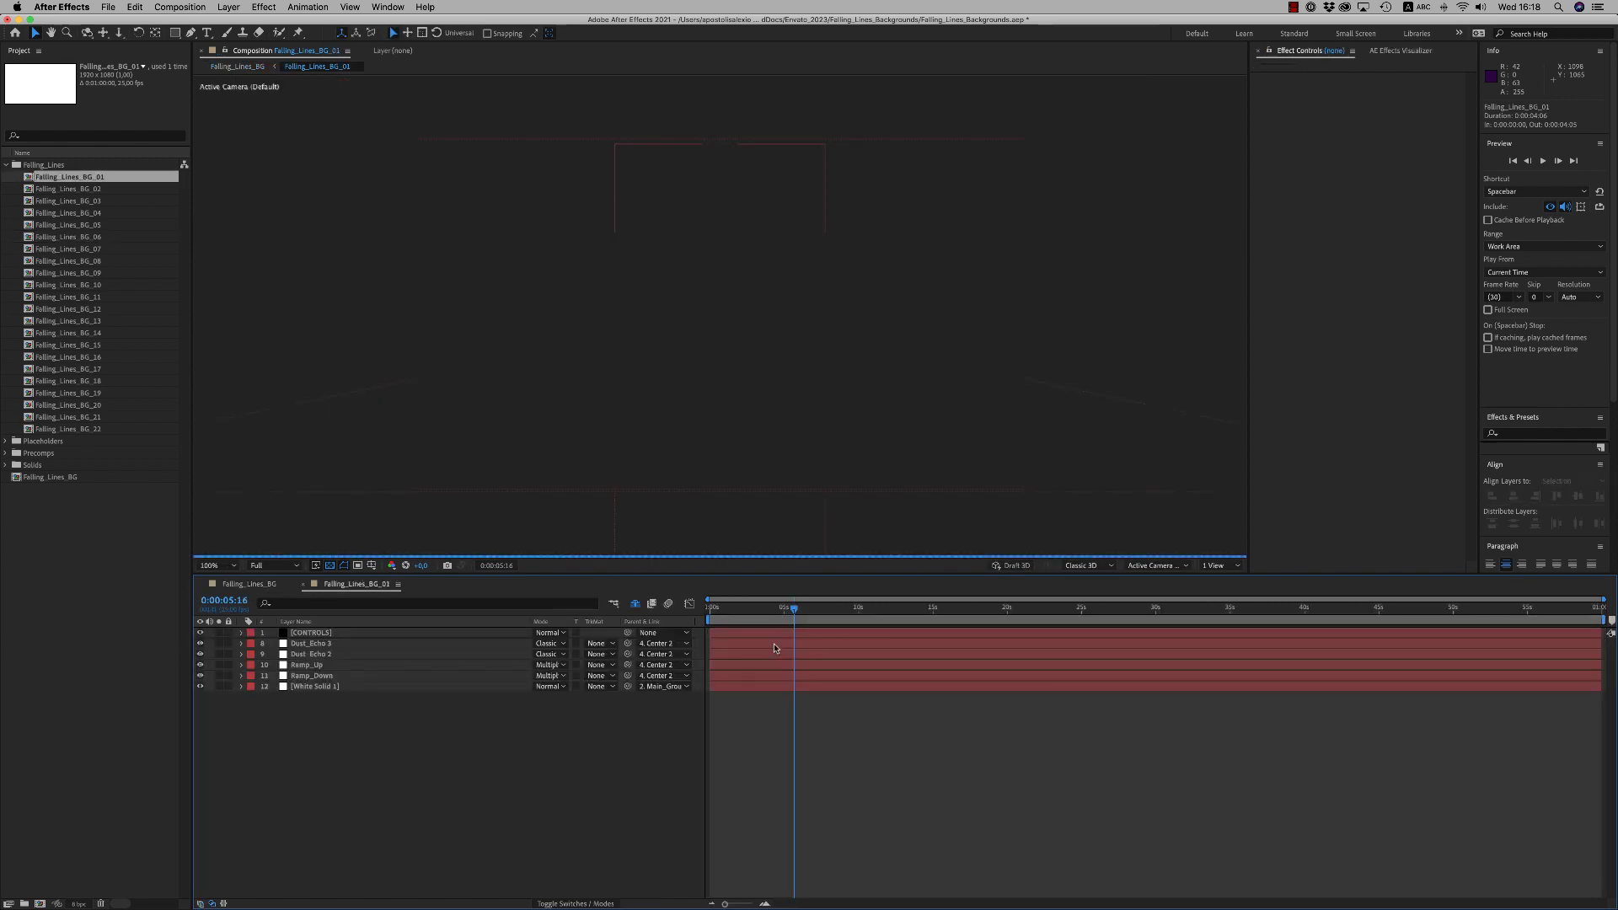
pyautogui.click(211, 565)
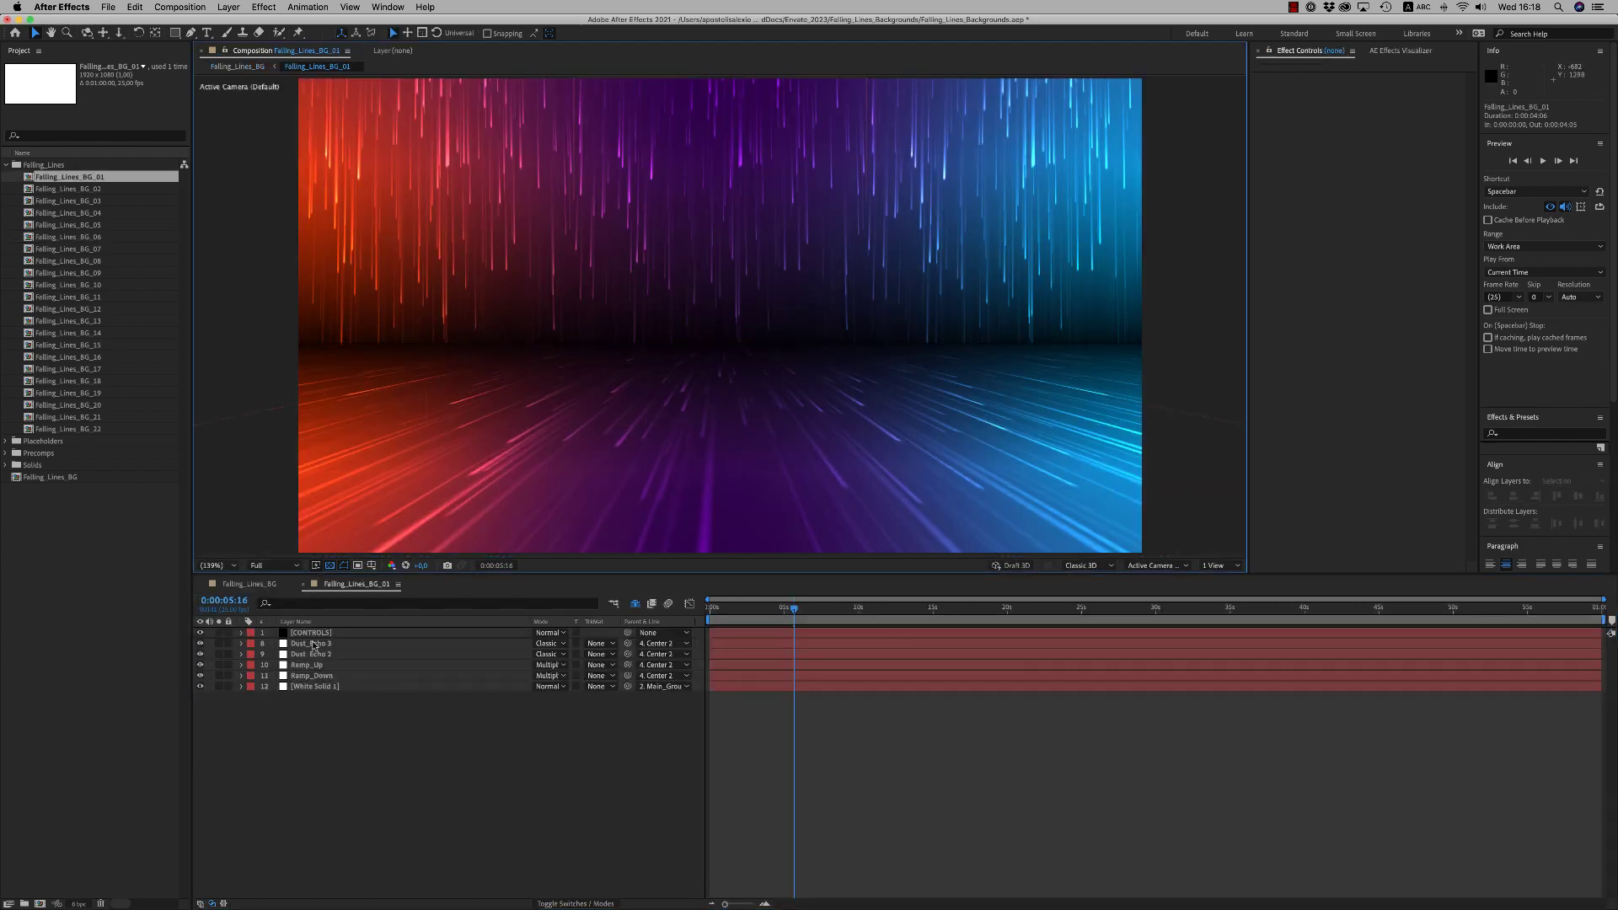
pyautogui.click(352, 644)
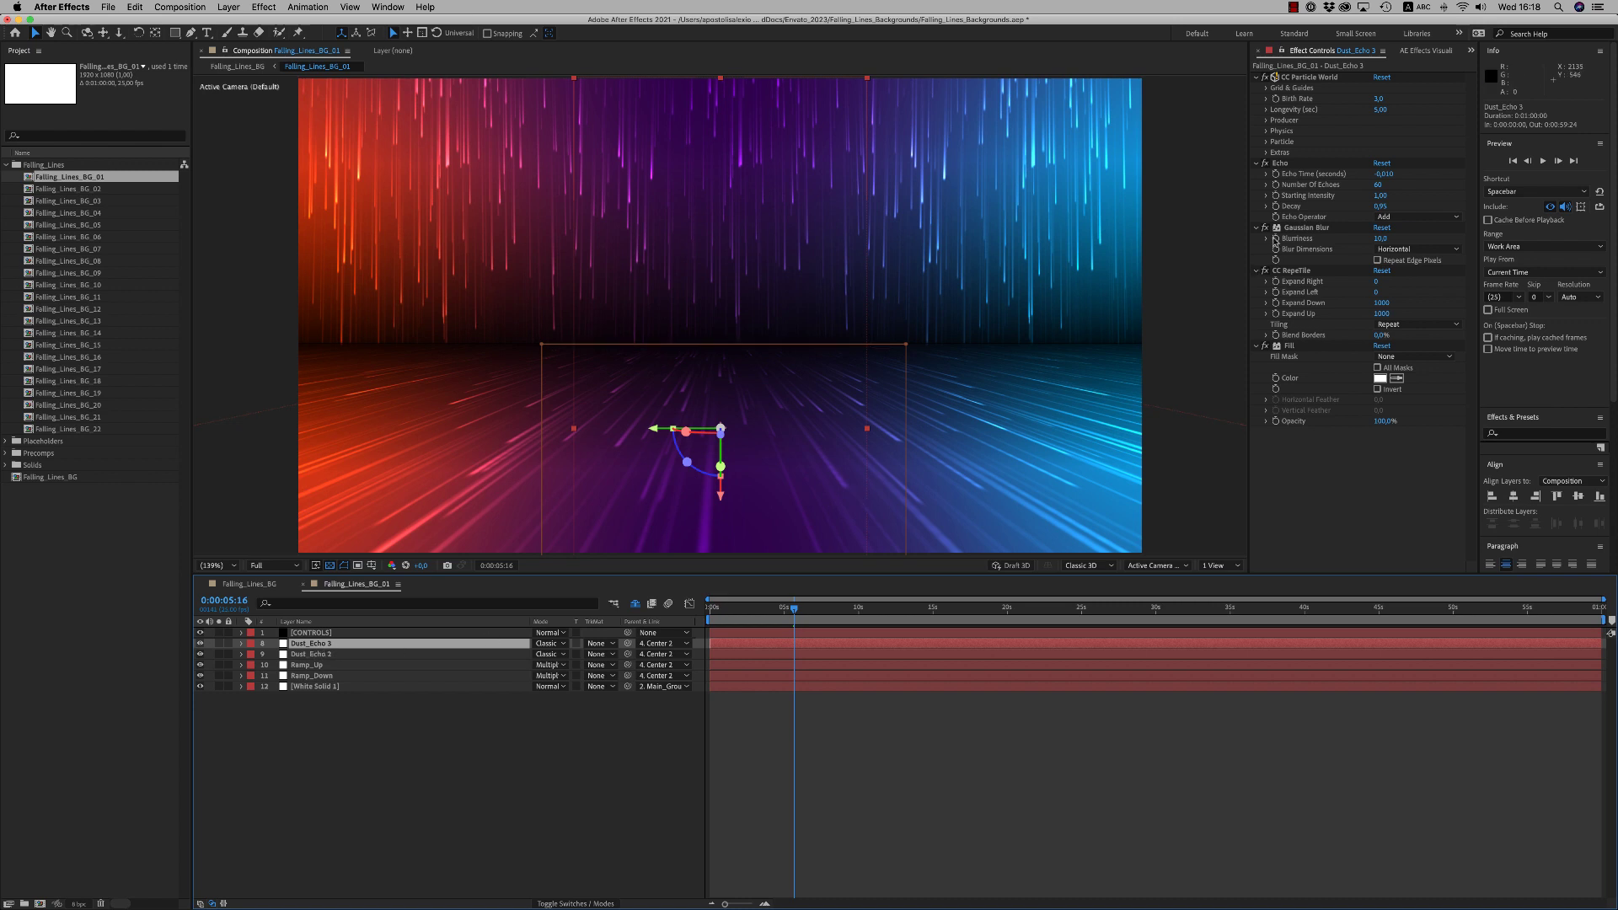
pyautogui.click(1310, 77)
pyautogui.click(1379, 98)
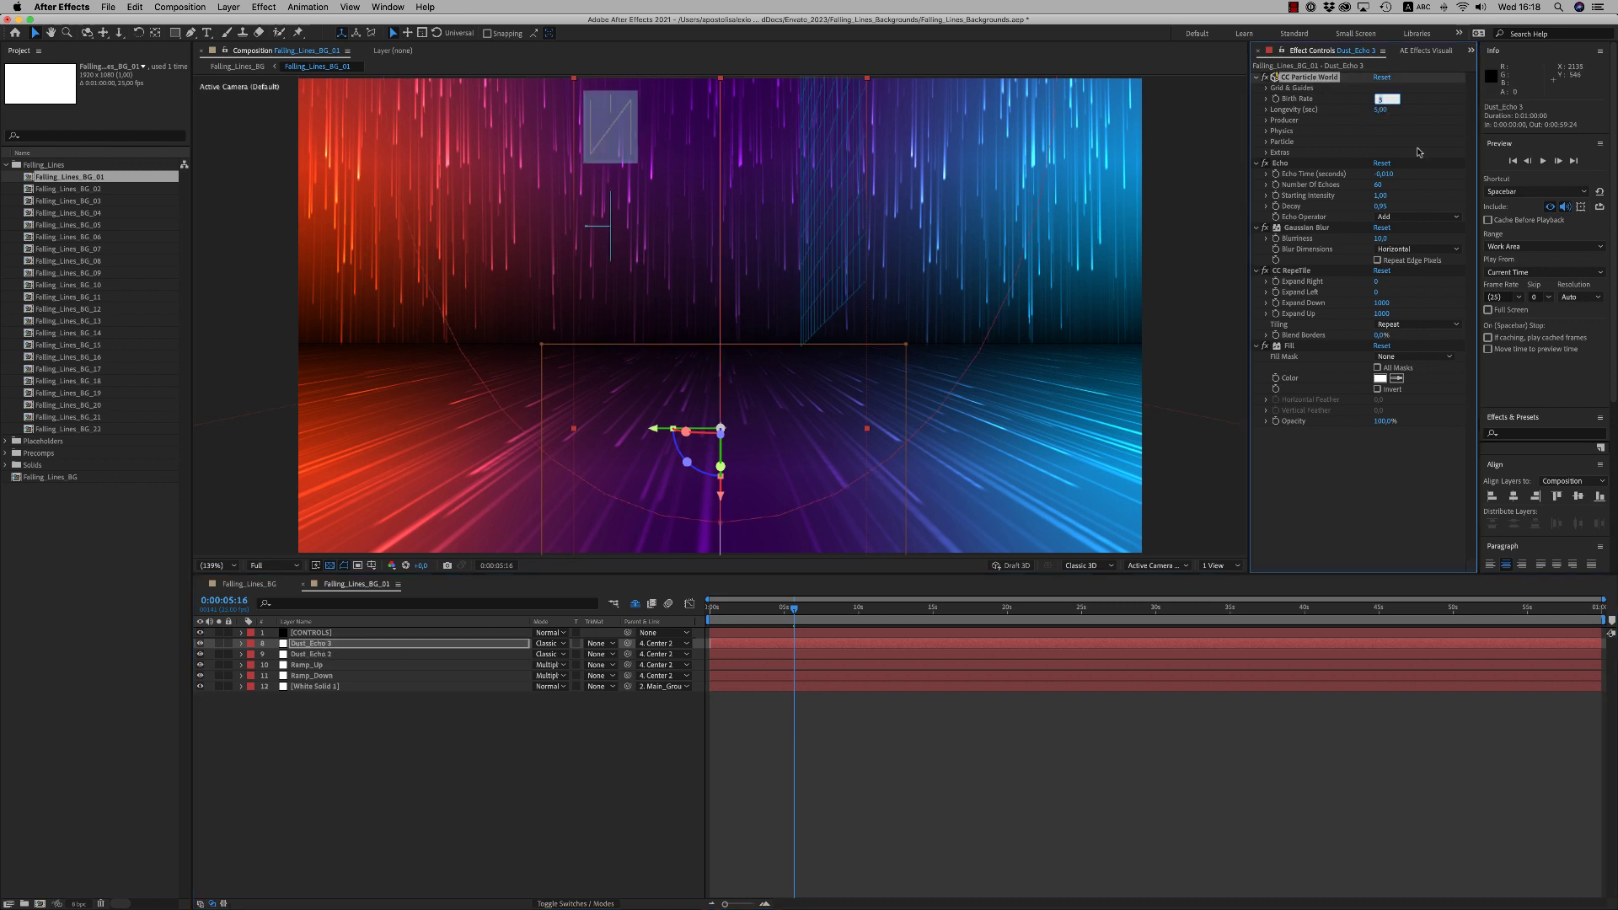
pyautogui.click(1204, 783)
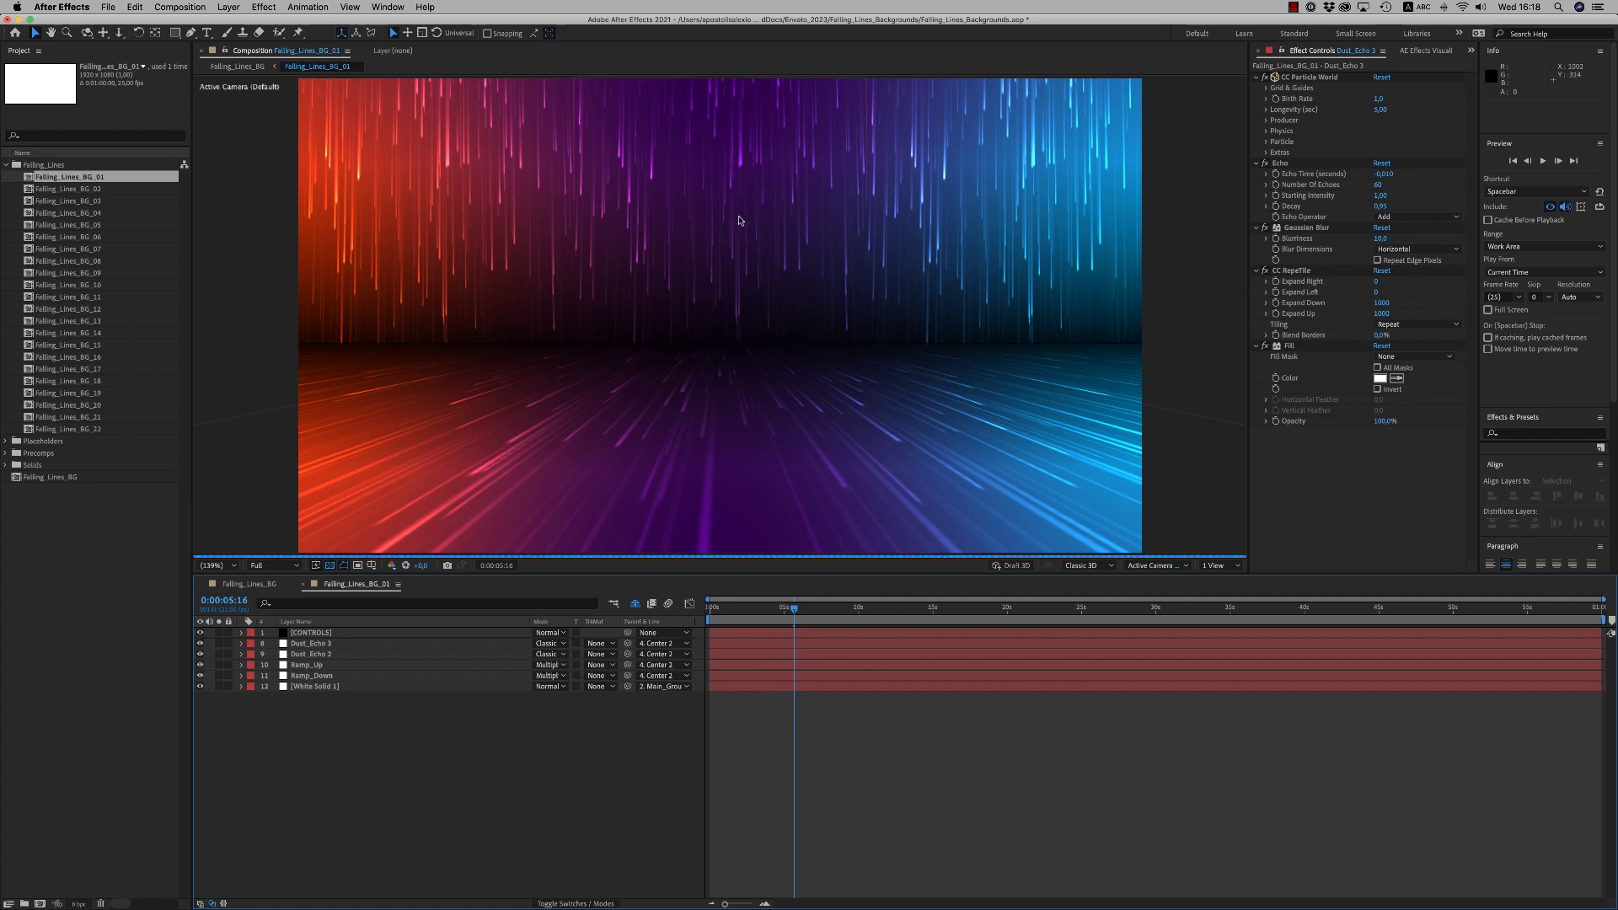
# Step: Preview the animation at quarter resolution, then restore full resolution
pyautogui.click(321, 654)
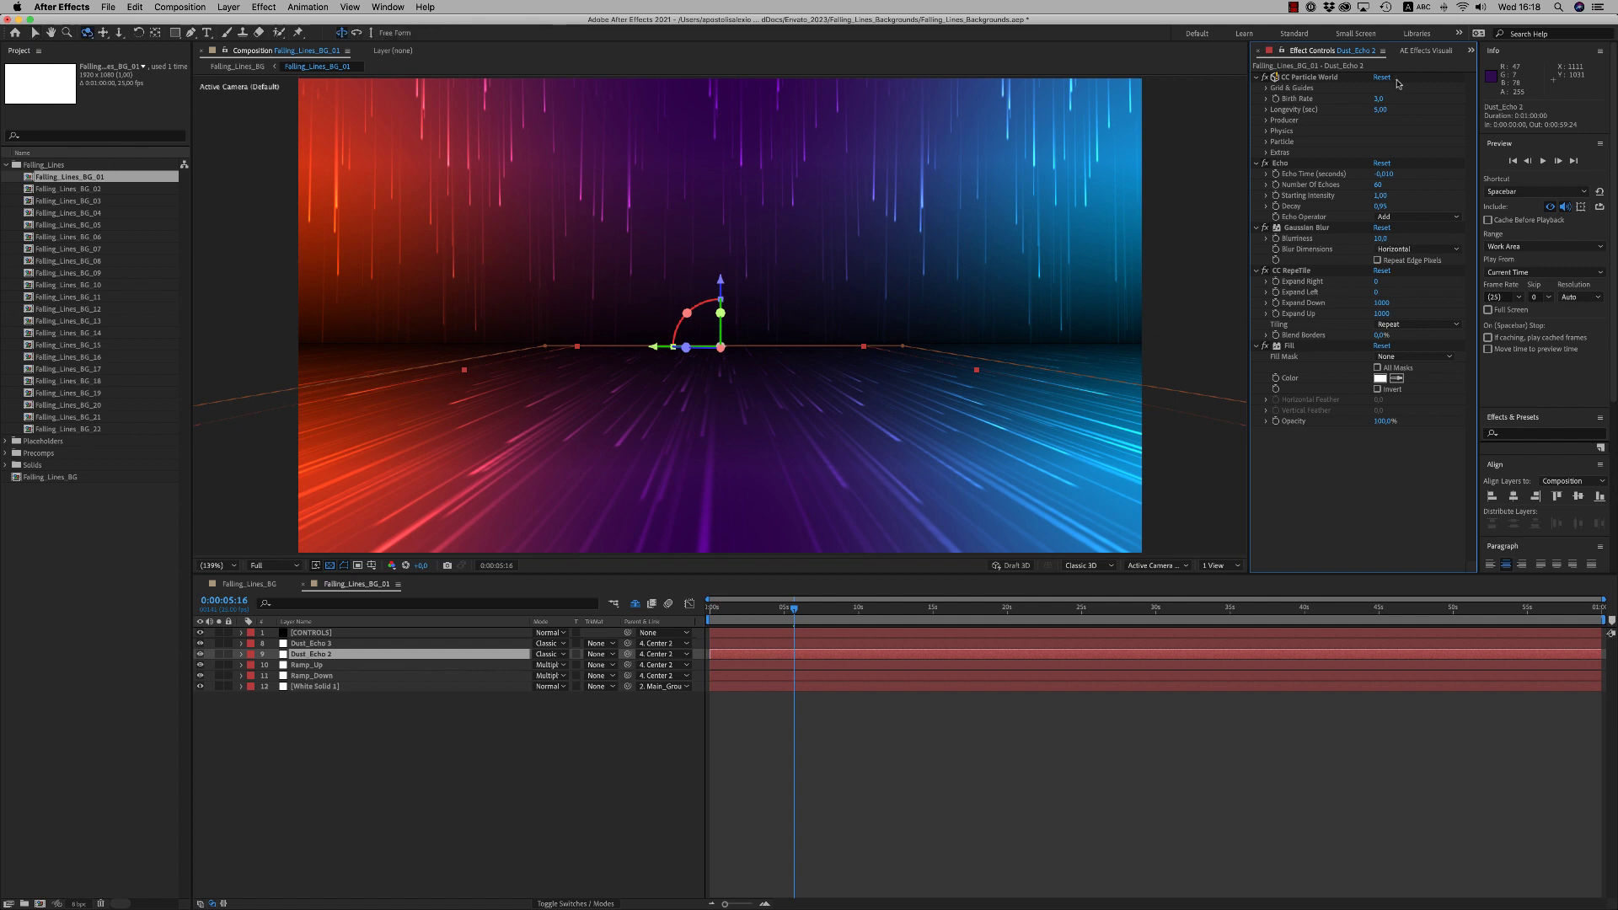
pyautogui.click(1020, 764)
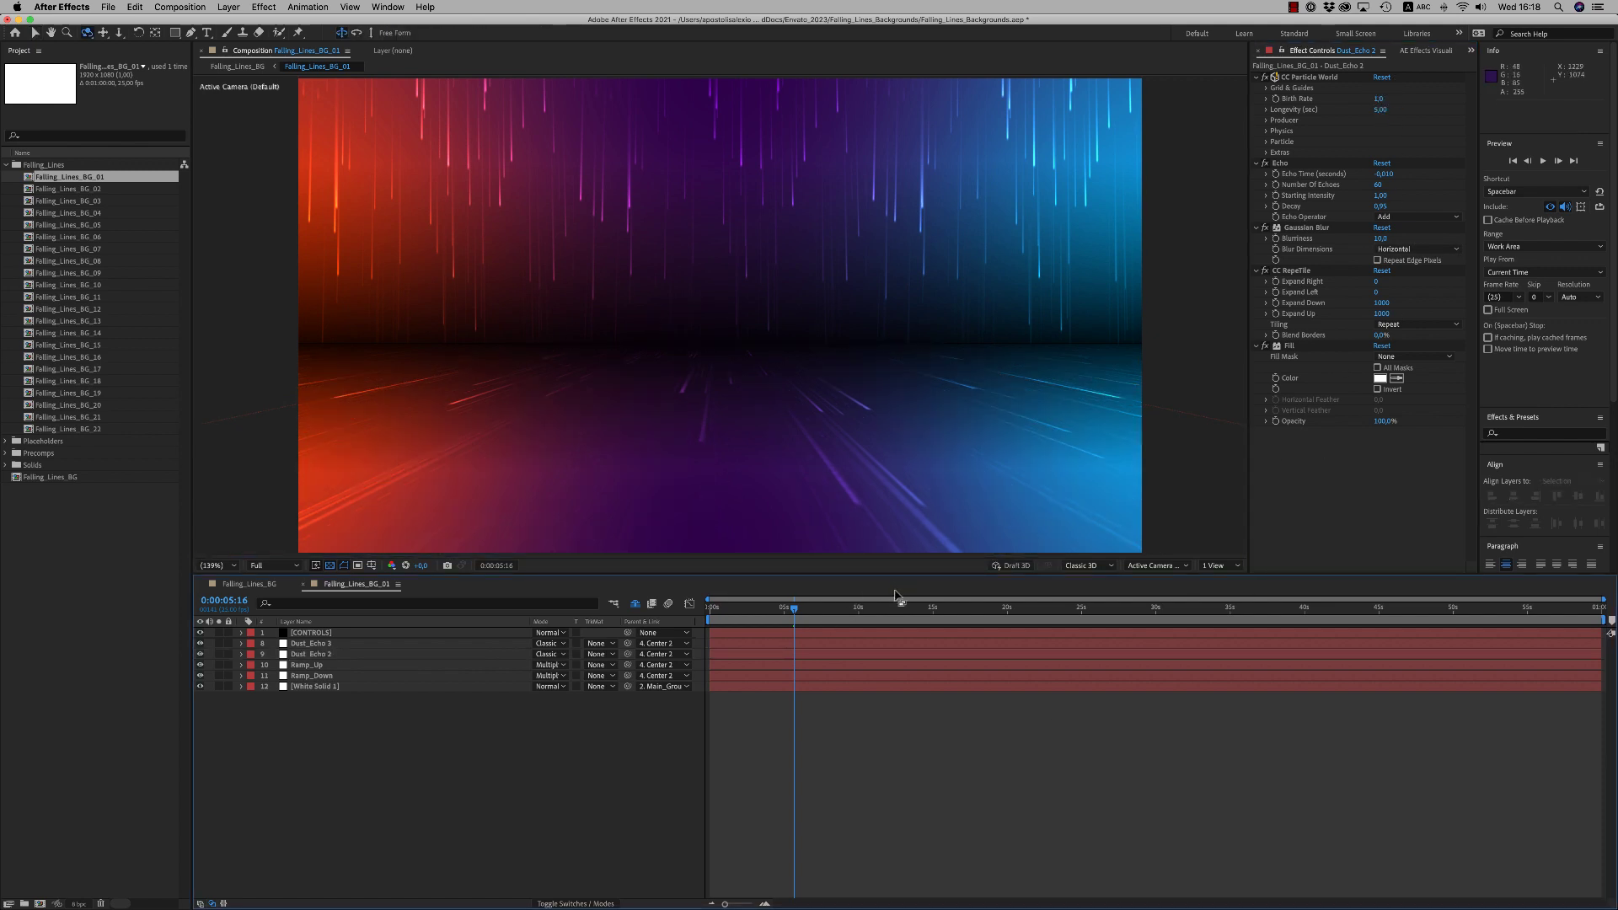
pyautogui.click(256, 565)
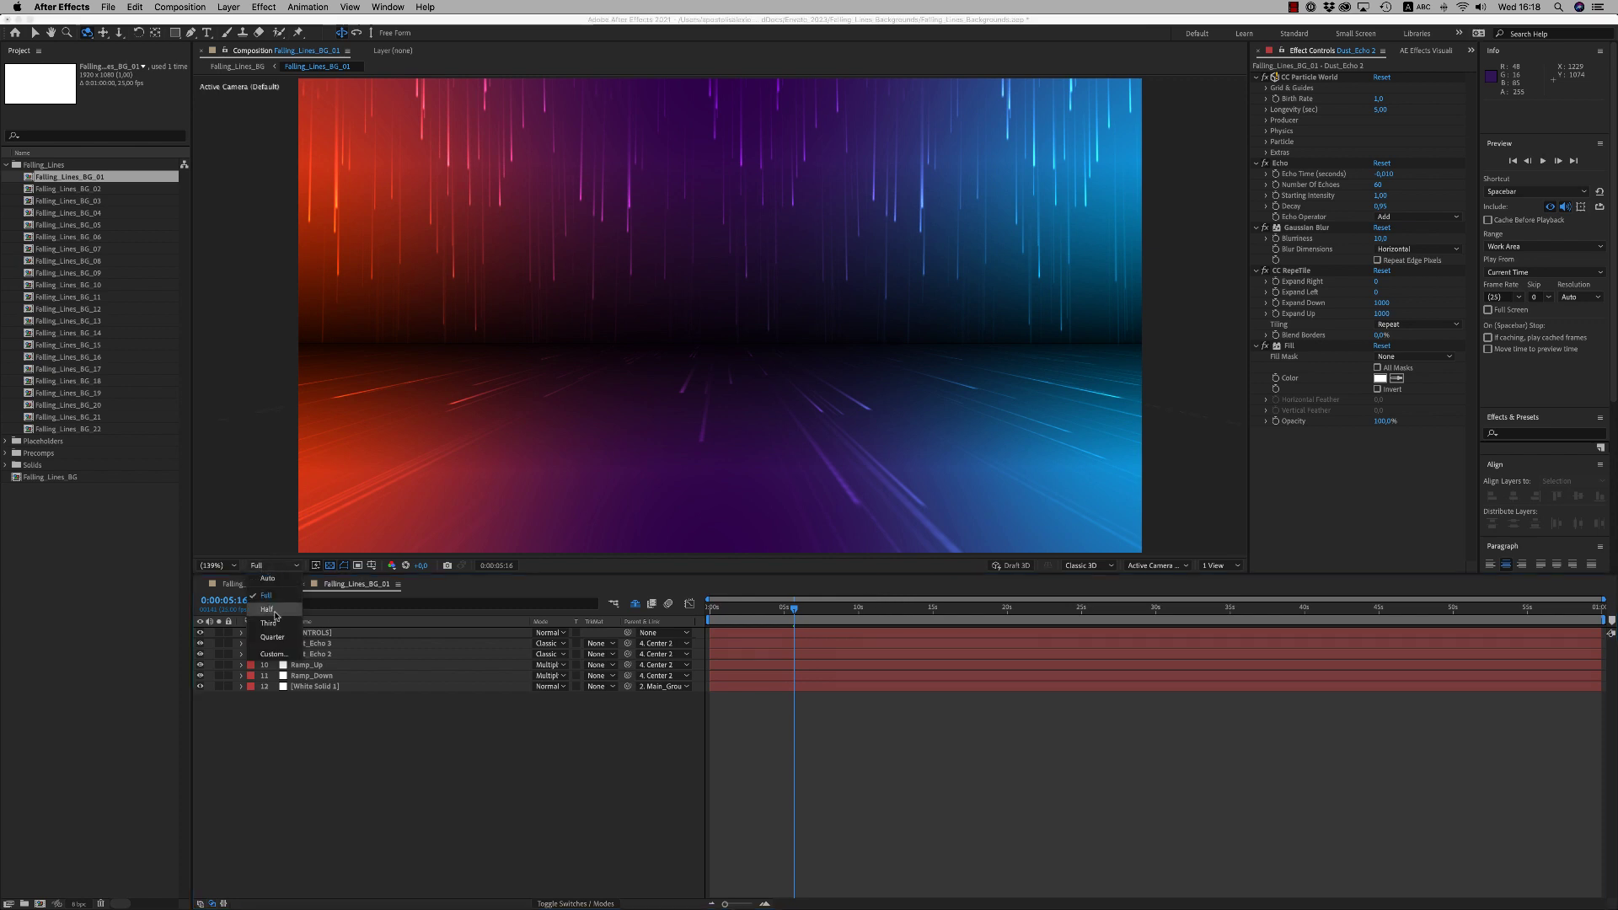
pyautogui.click(272, 622)
pyautogui.press('space')
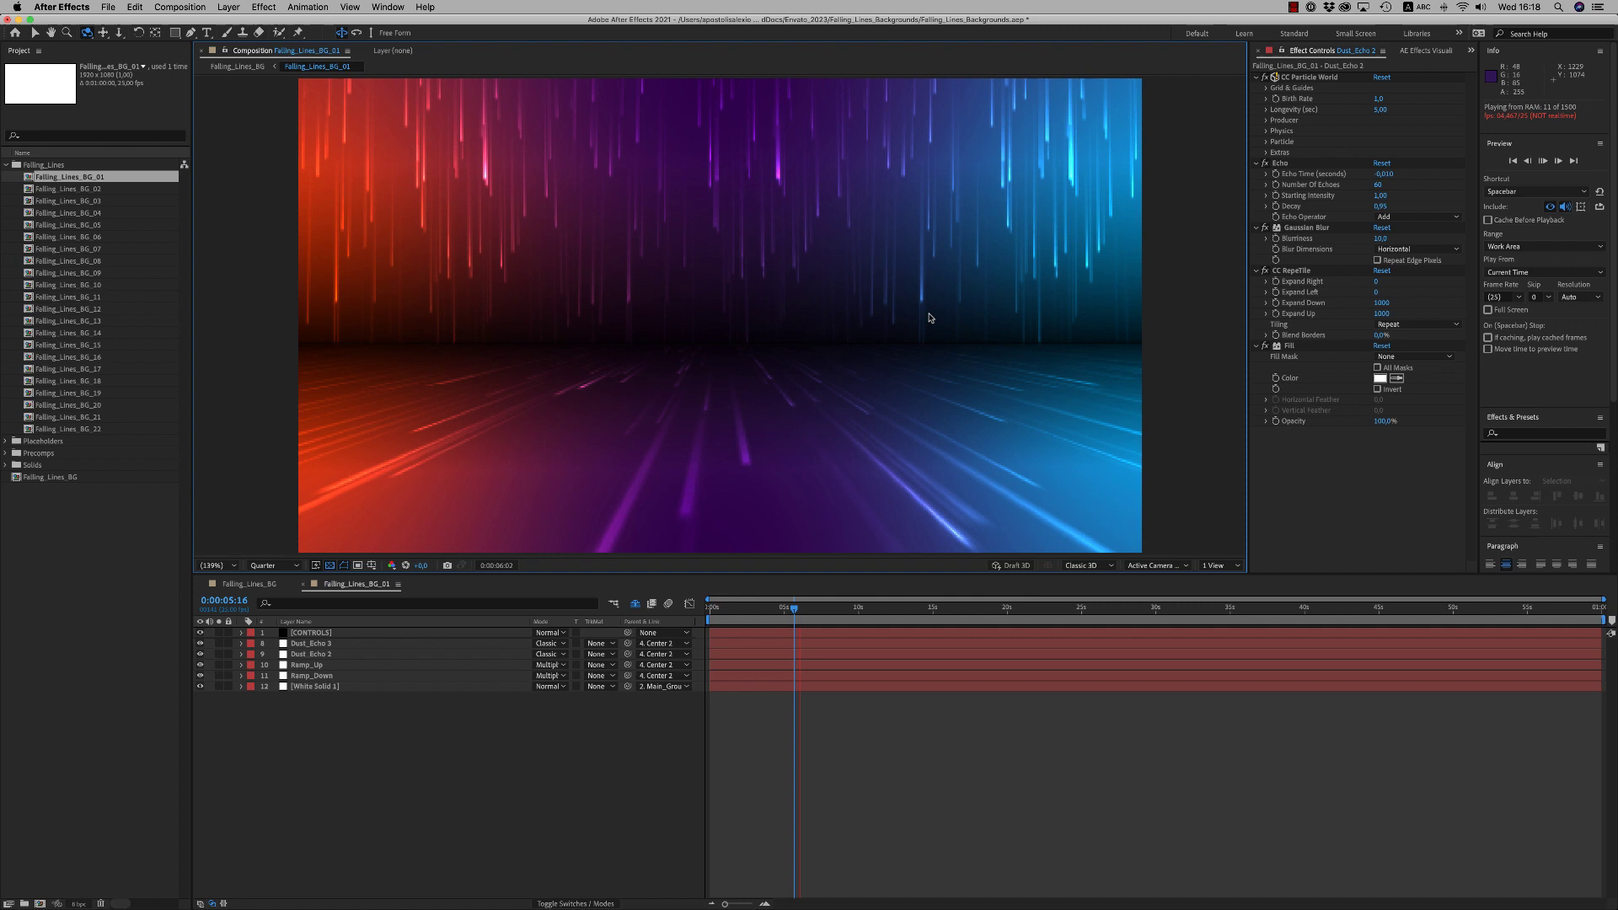
pyautogui.press('super+z')
# Step: Raise Dust_Echo 2's CC Particle World Birth Rate and return to Falling_Lines_BG
pyautogui.click(1111, 407)
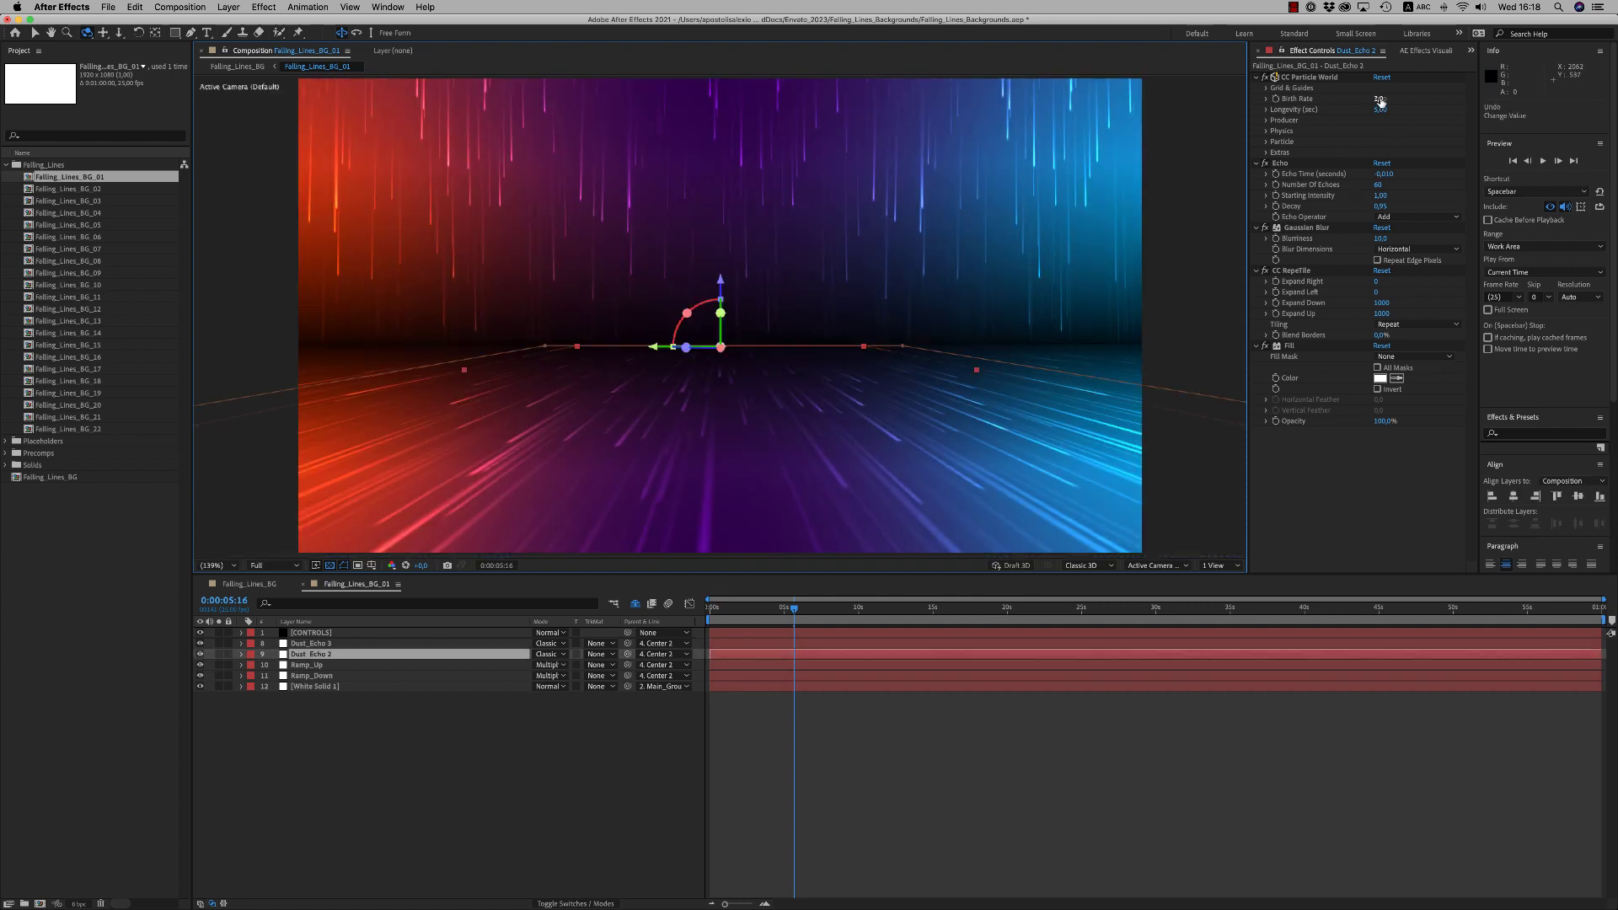
pyautogui.press('Up')
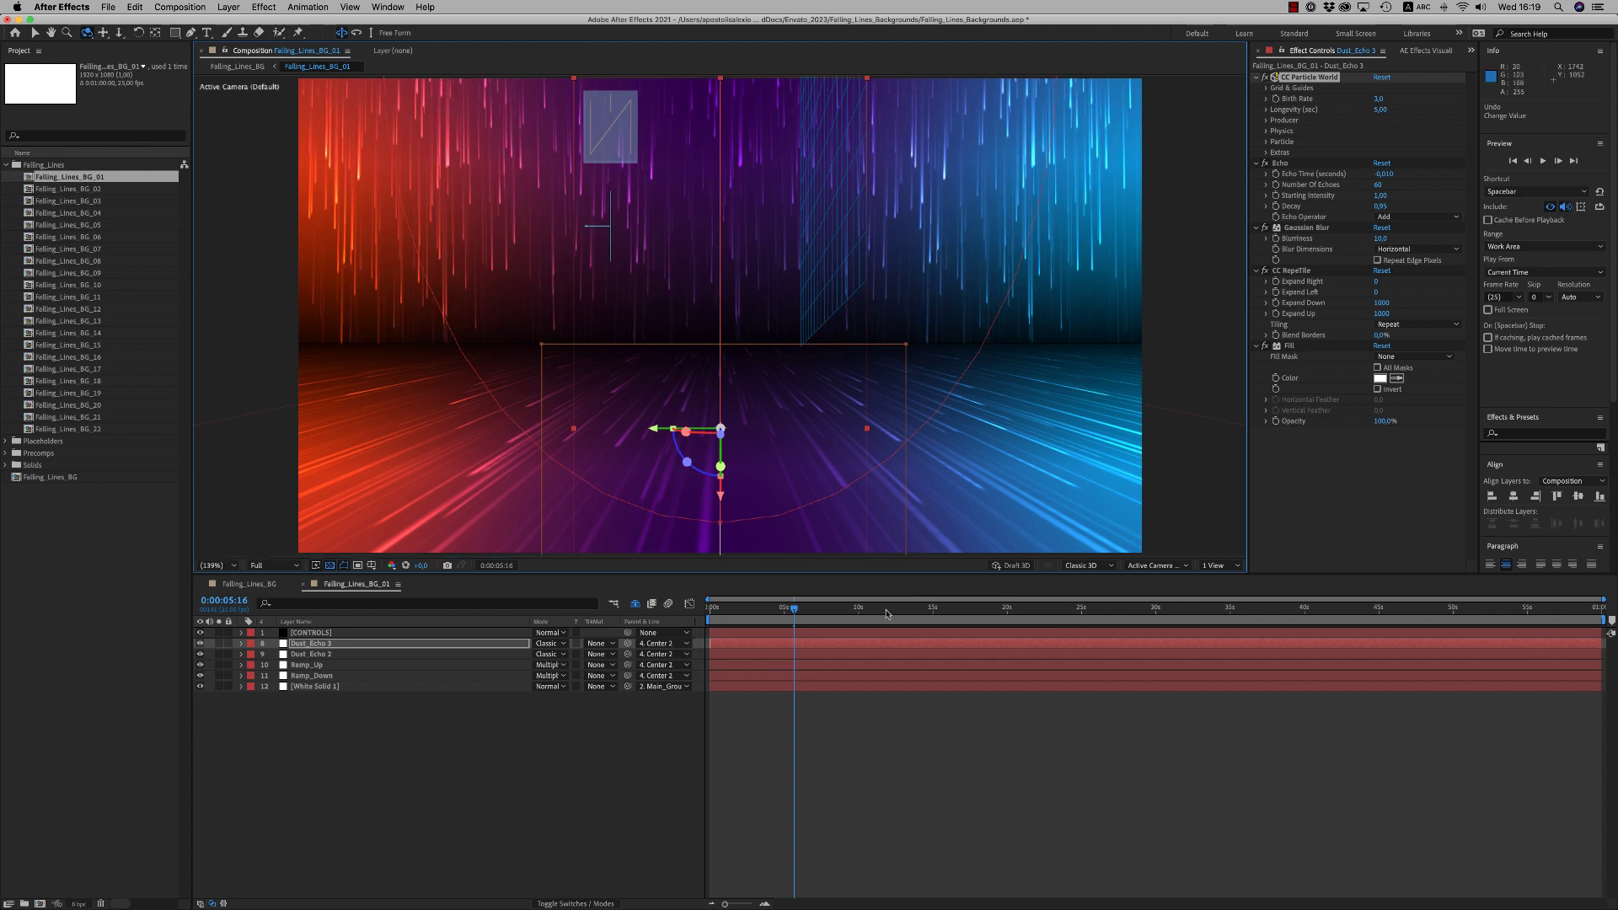
pyautogui.click(888, 611)
pyautogui.press('F2')
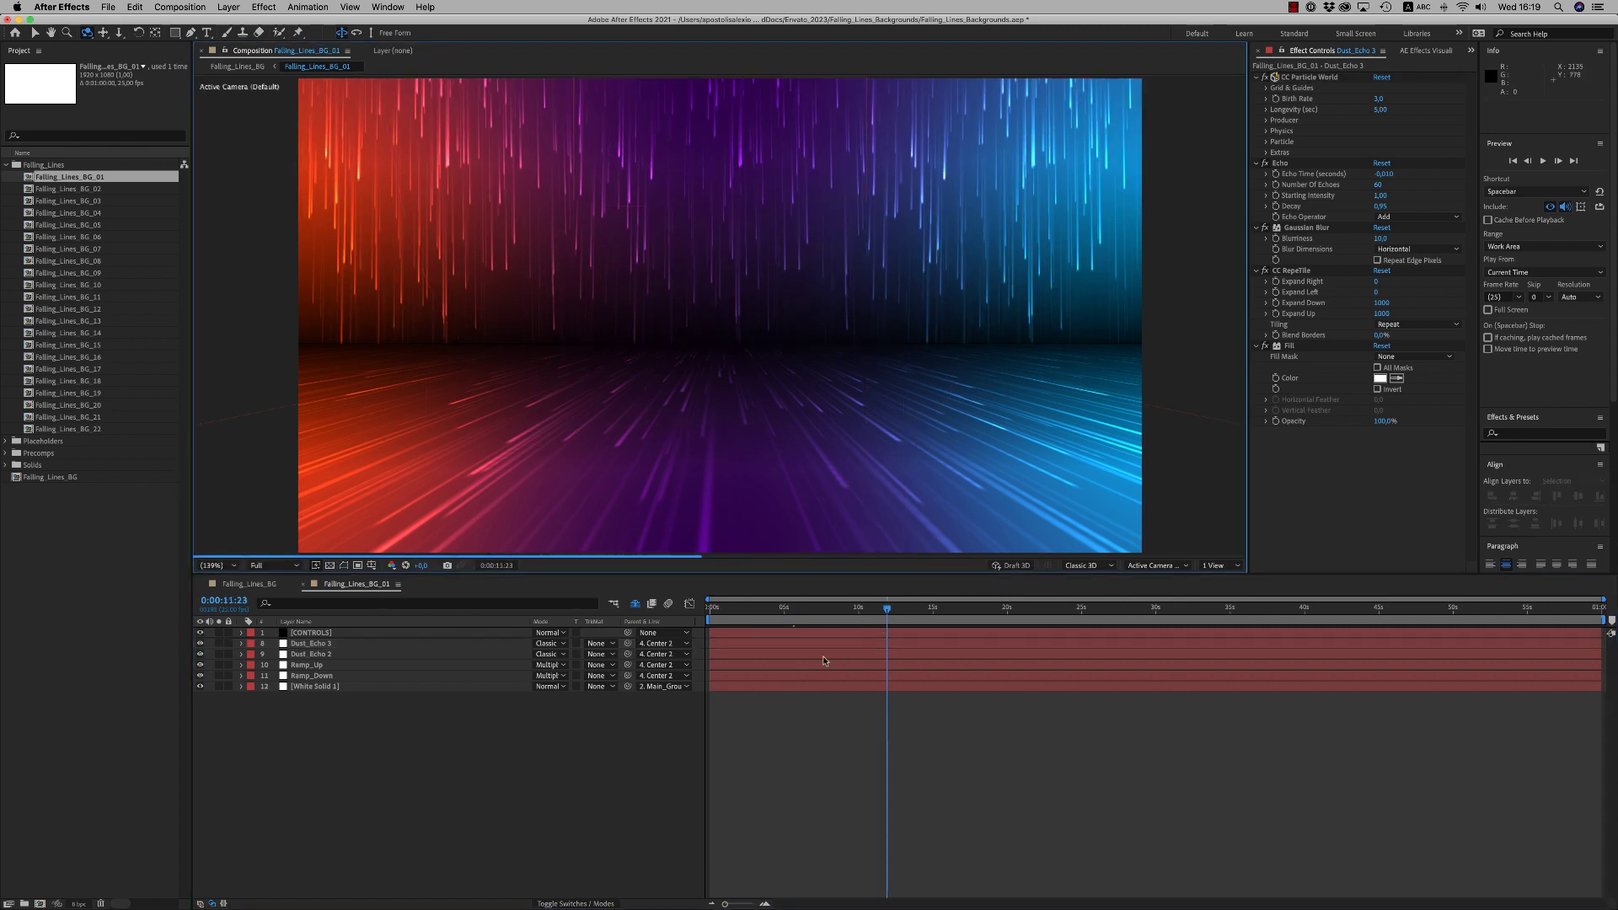
pyautogui.click(346, 647)
pyautogui.click(1382, 100)
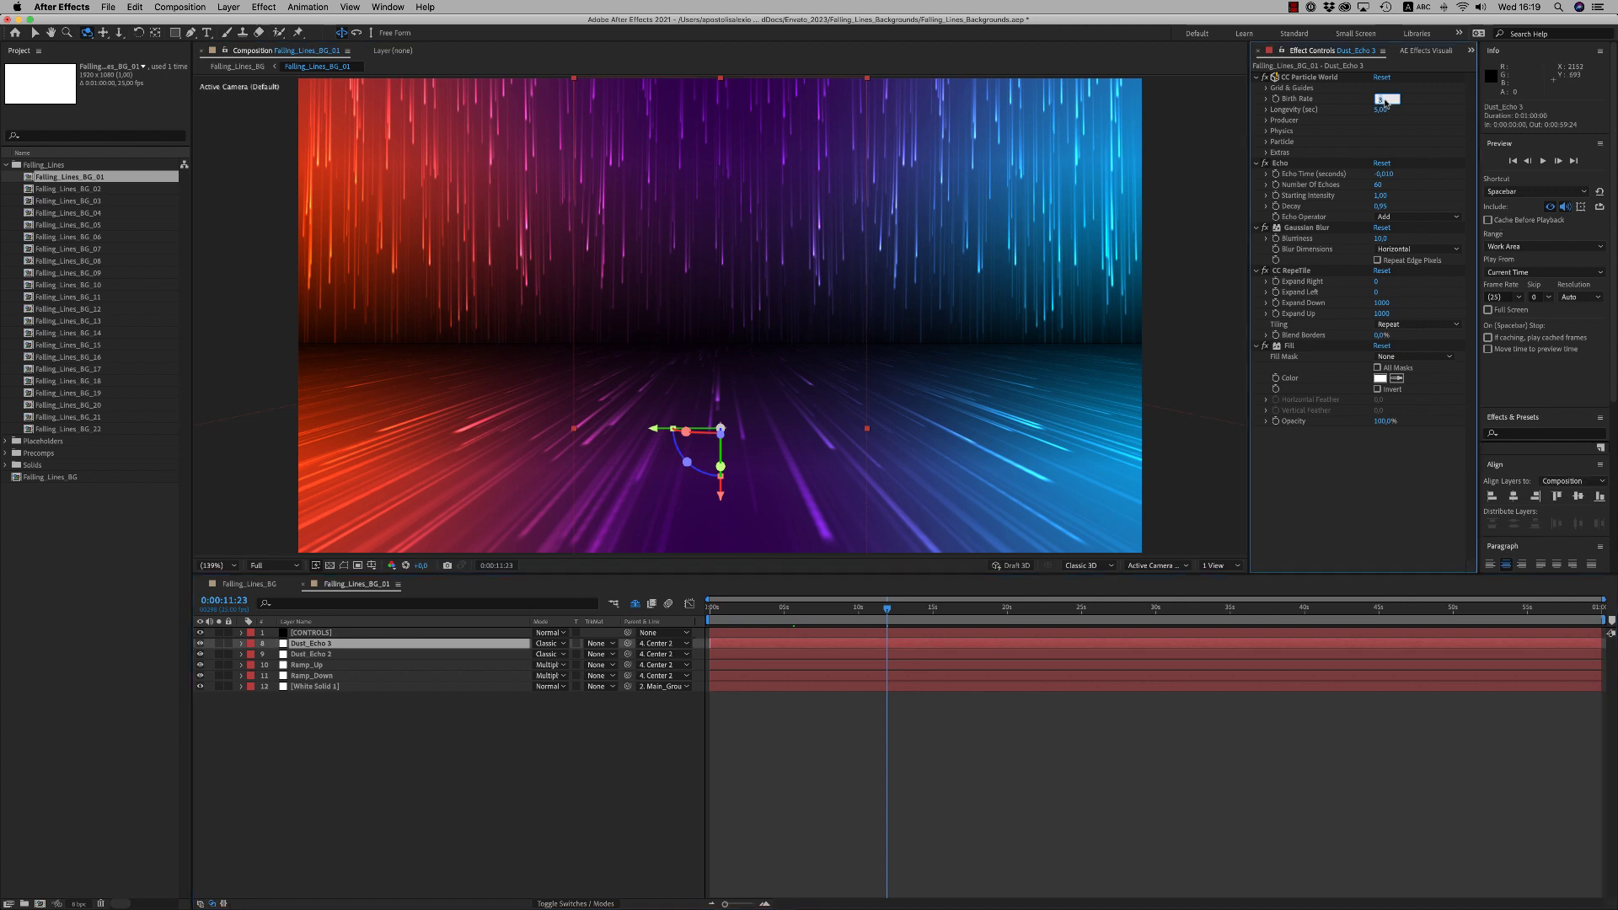
pyautogui.click(949, 833)
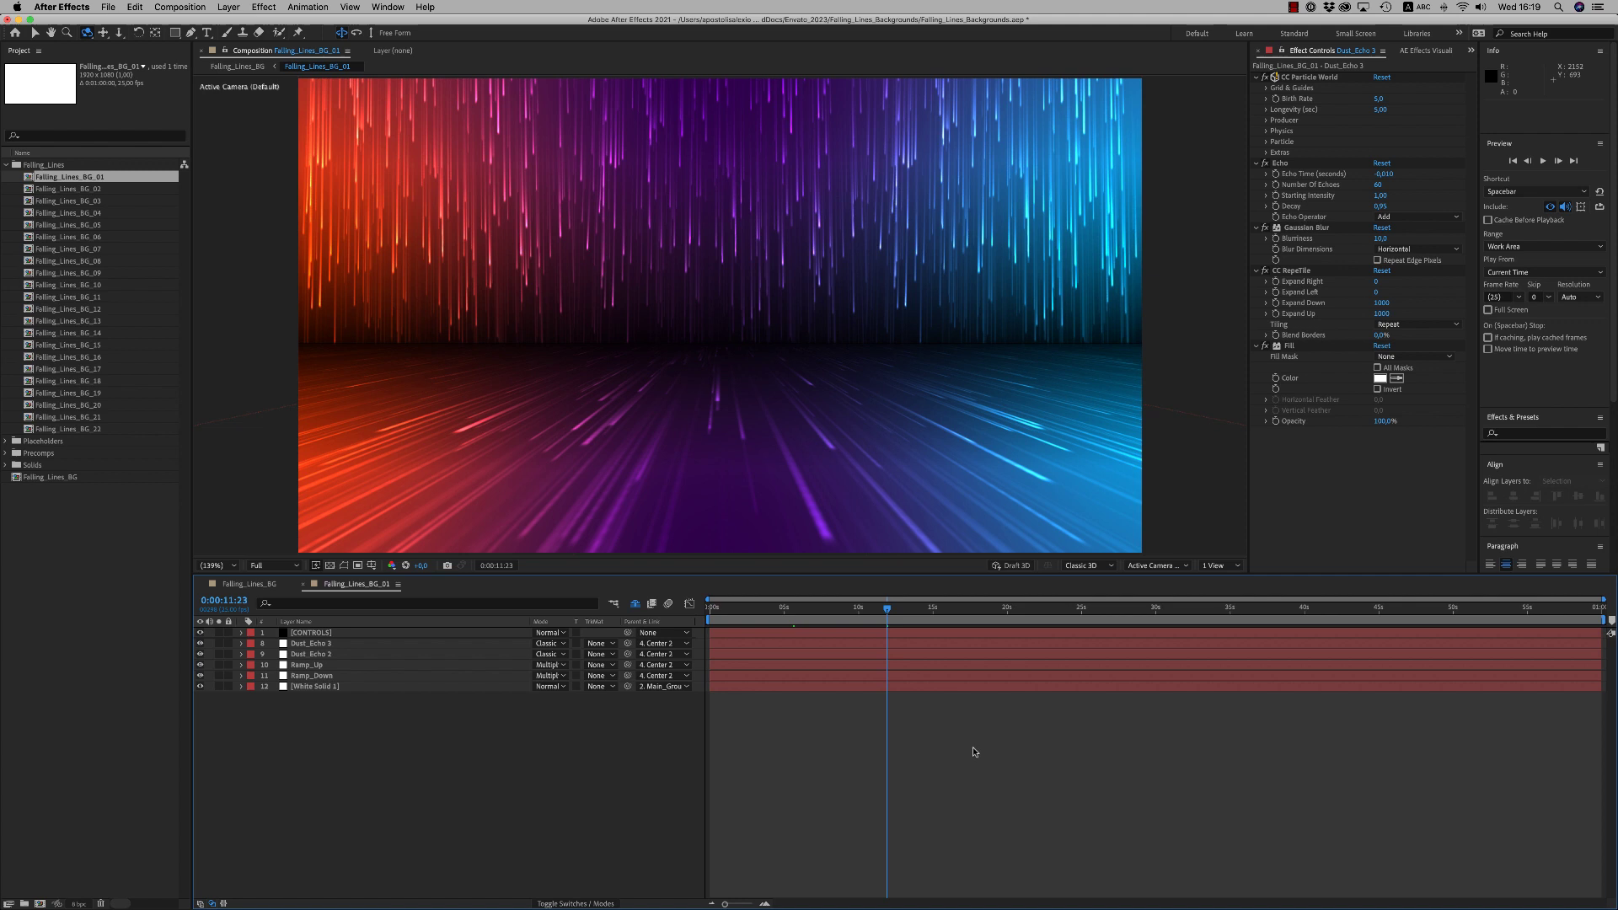
pyautogui.click(248, 585)
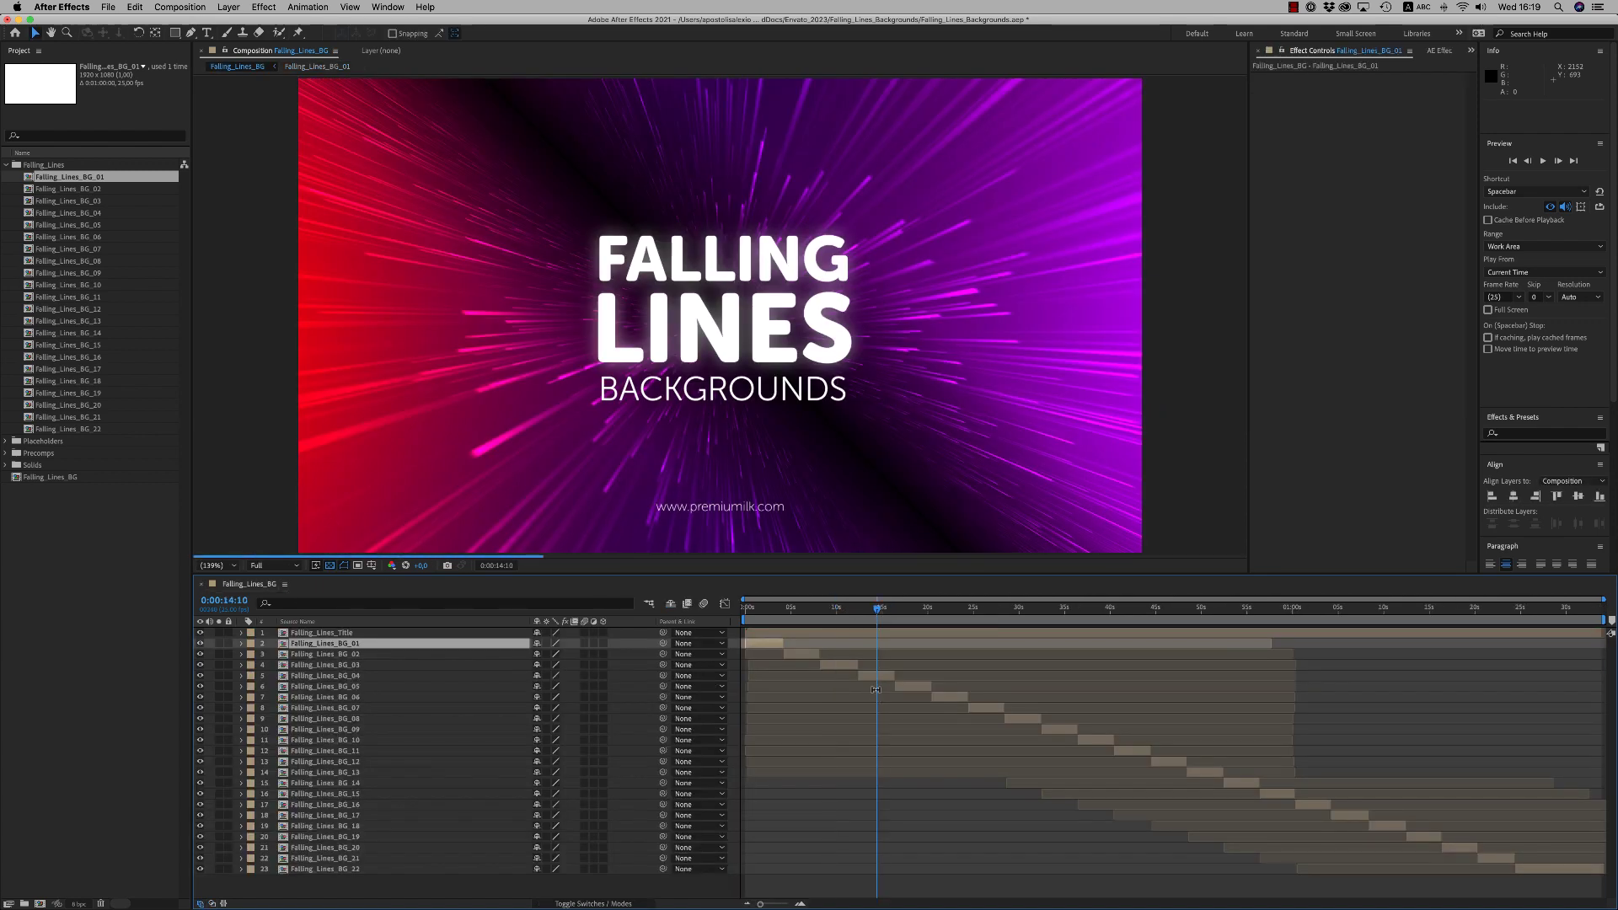
# Step: Open Falling_Lines_BG_04, hide shy layers, and select the Dust_Echo 2 layer
pyautogui.doubleClick(877, 676)
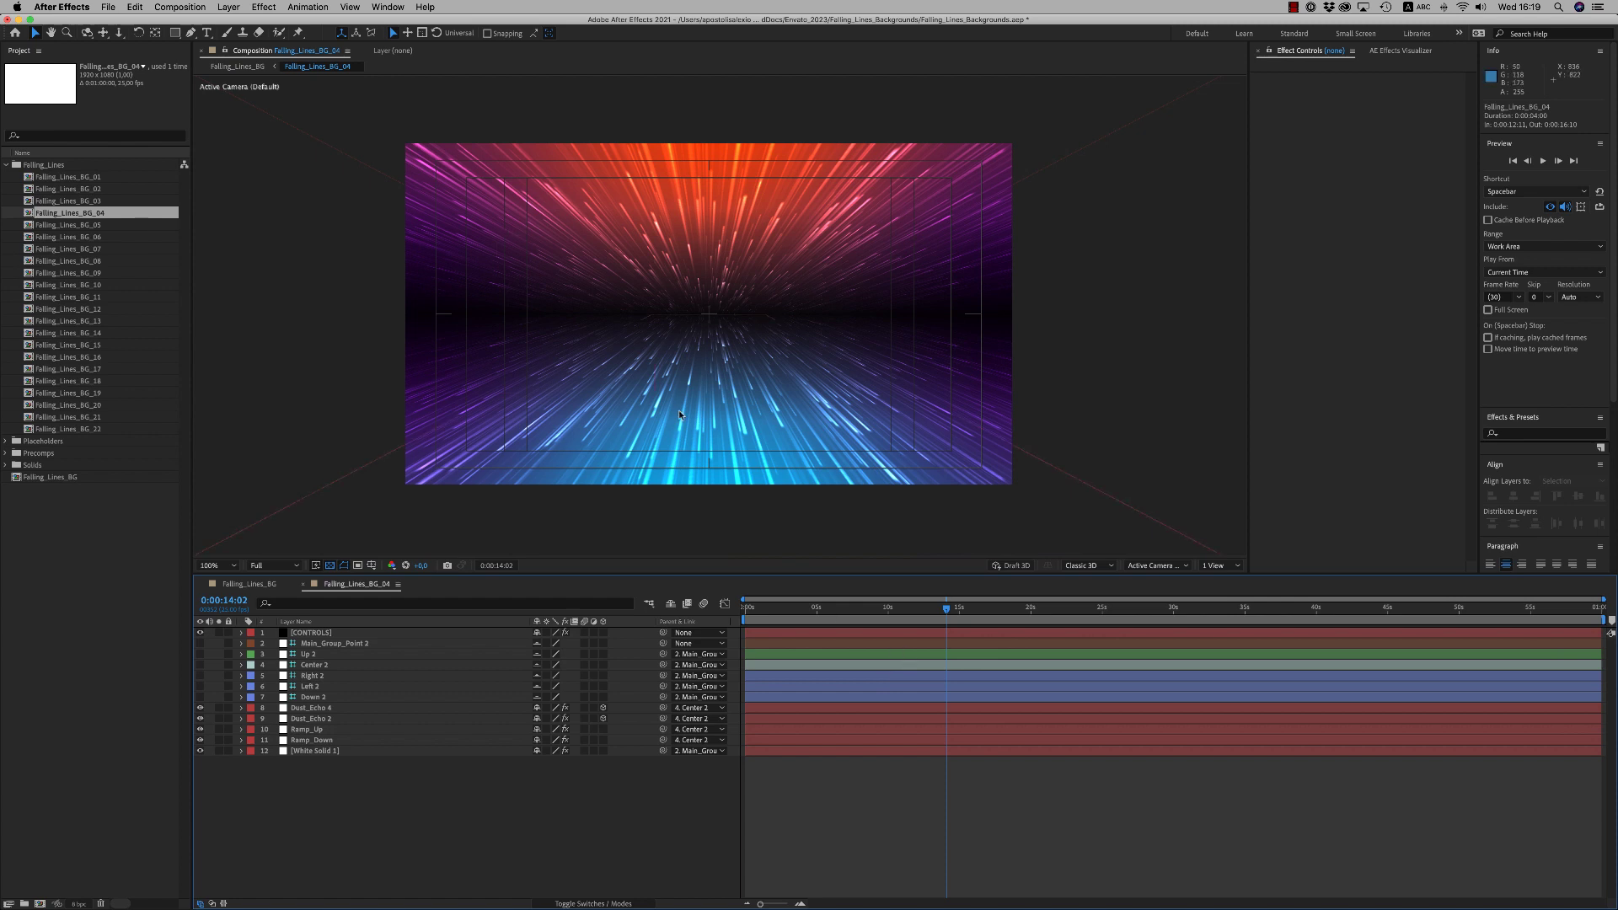
pyautogui.click(669, 604)
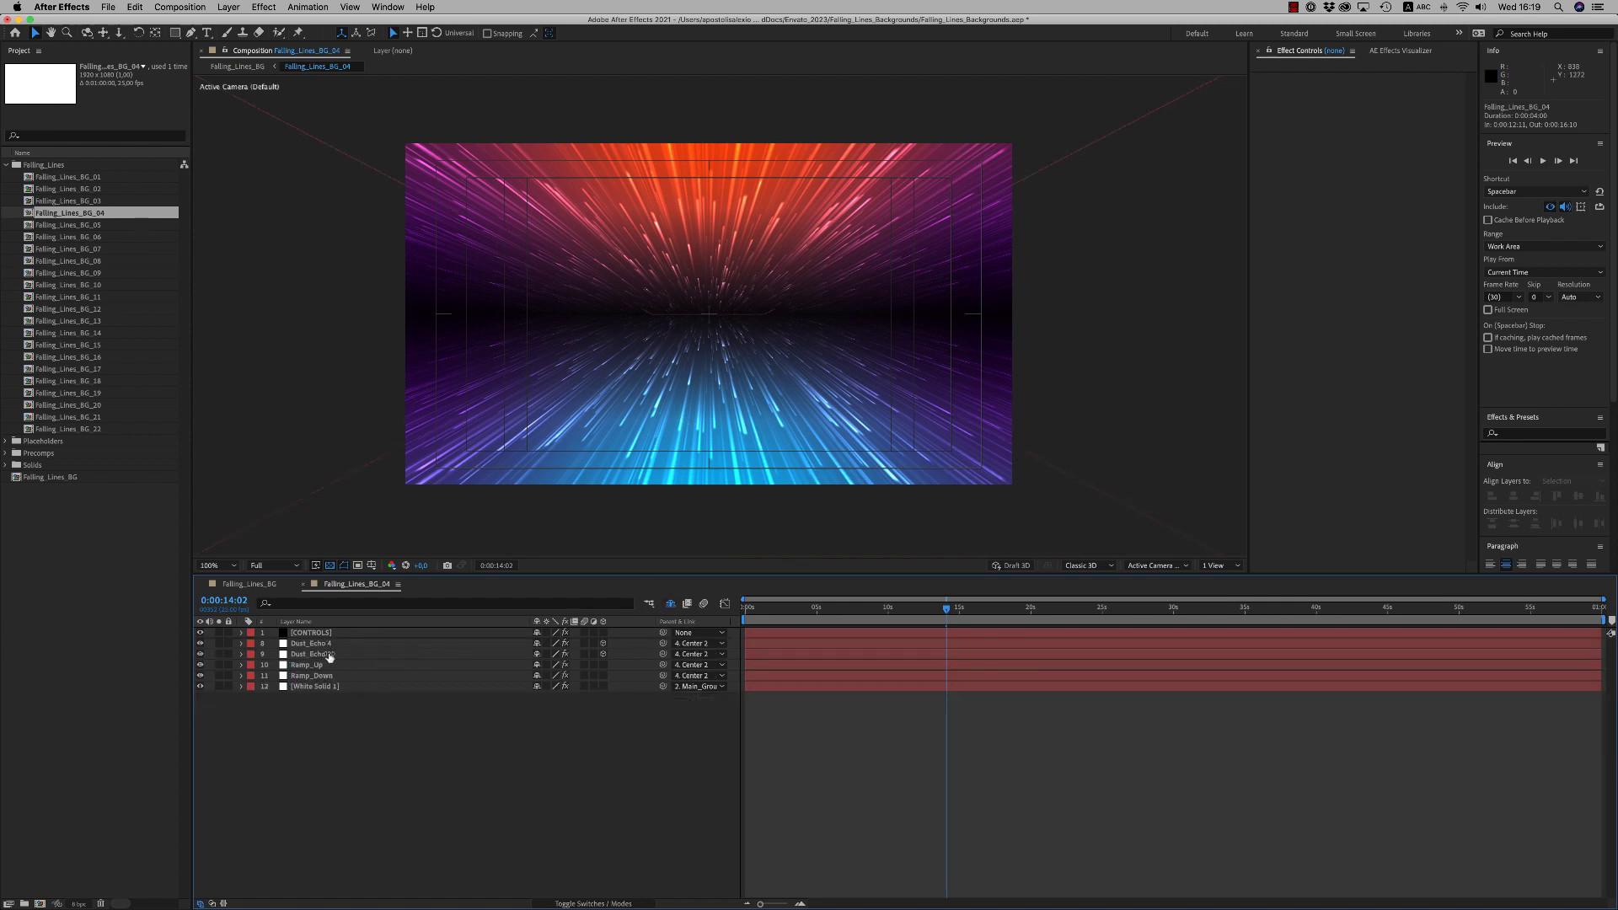
pyautogui.press('KP_3')
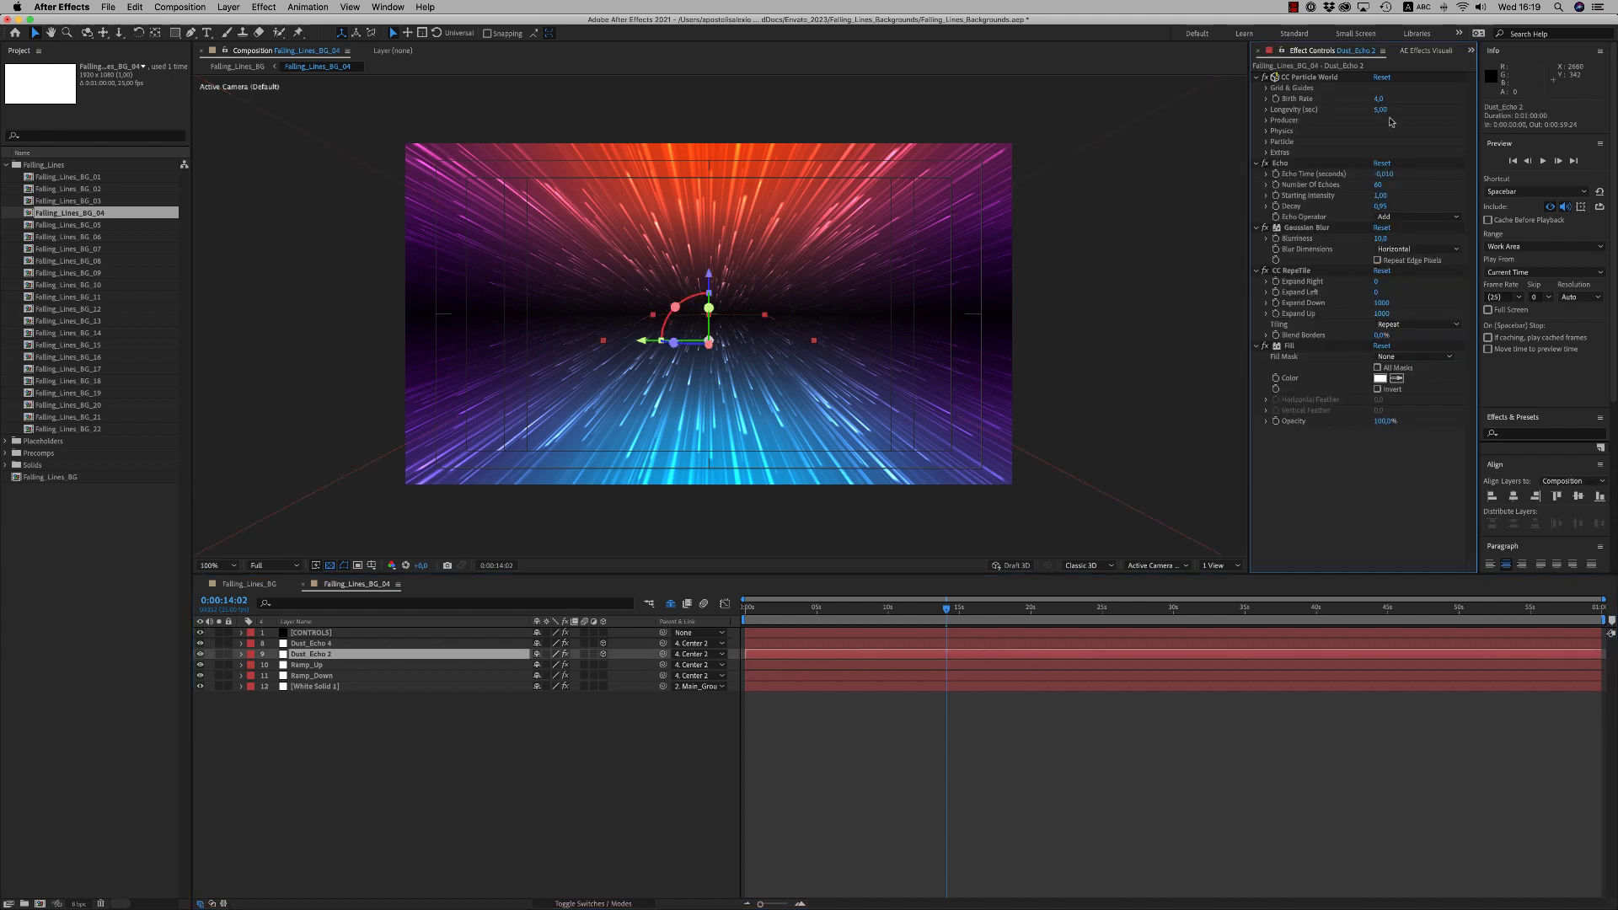
pyautogui.press('w')
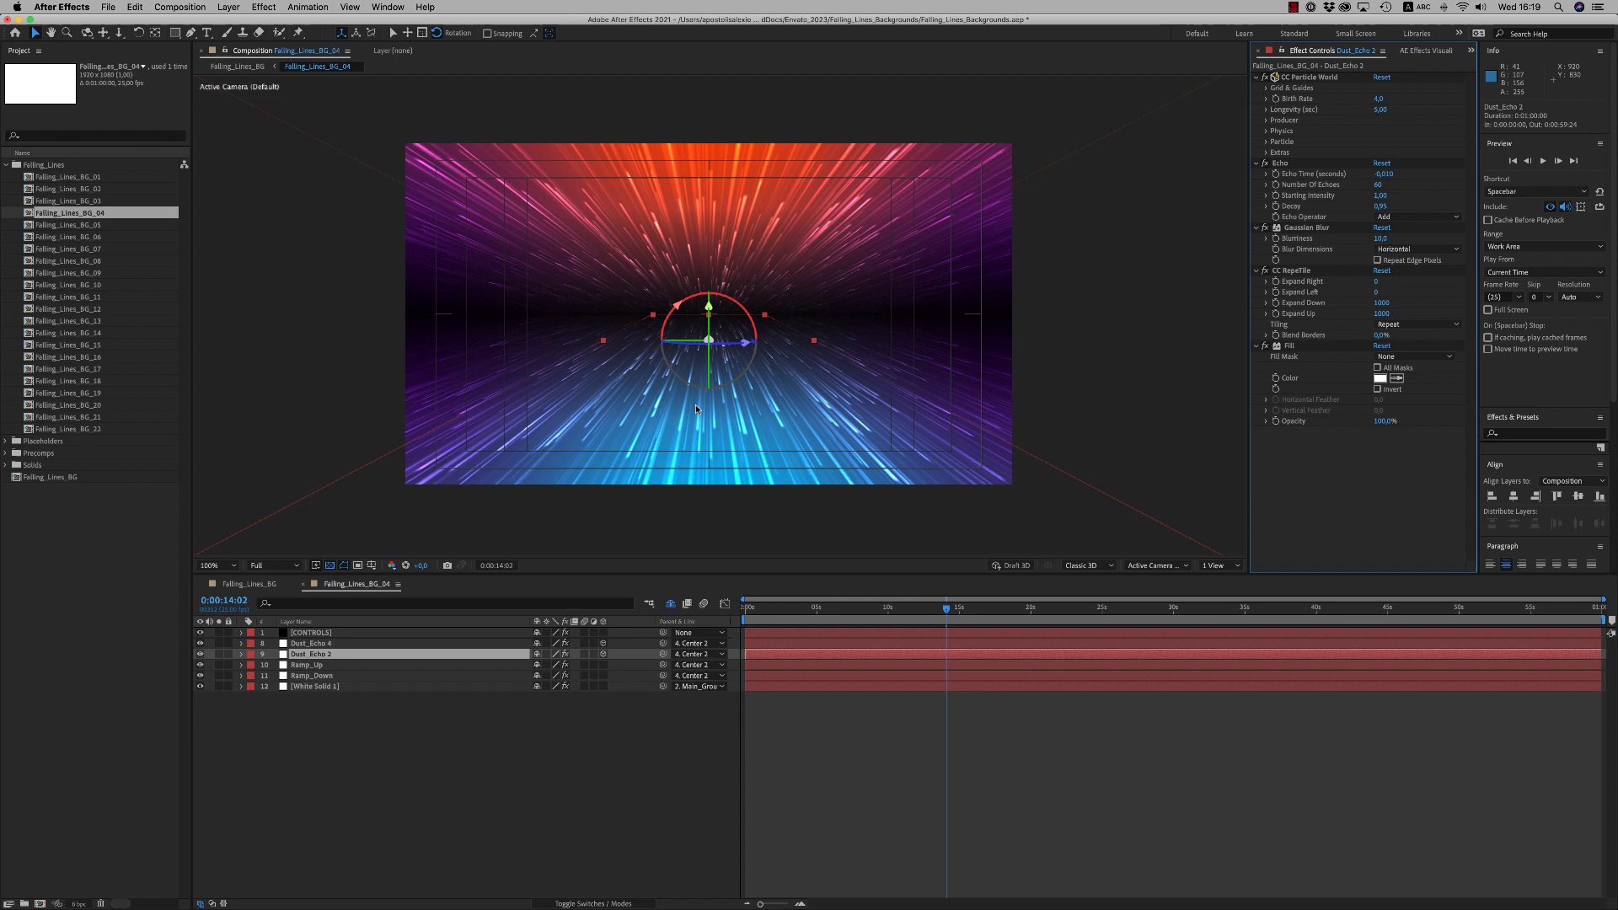
# Step: Set Dust_Echo 2's CC Particle World Birth Rate to 6
pyautogui.click(1379, 98)
pyautogui.write('6')
pyautogui.press('Return')
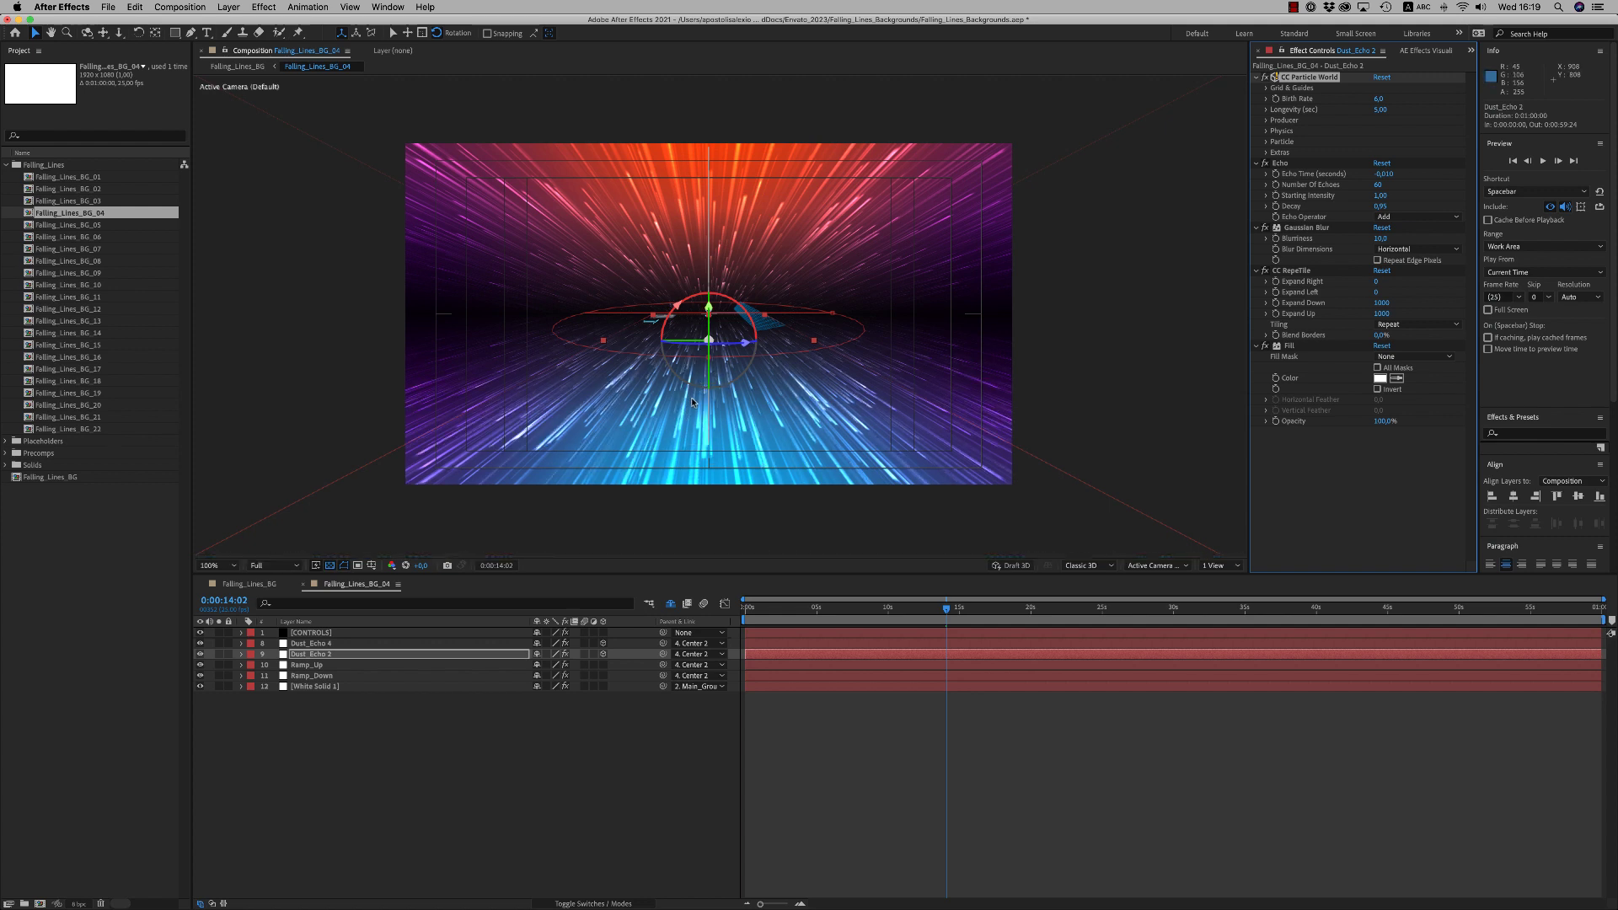
pyautogui.click(692, 398)
pyautogui.click(439, 823)
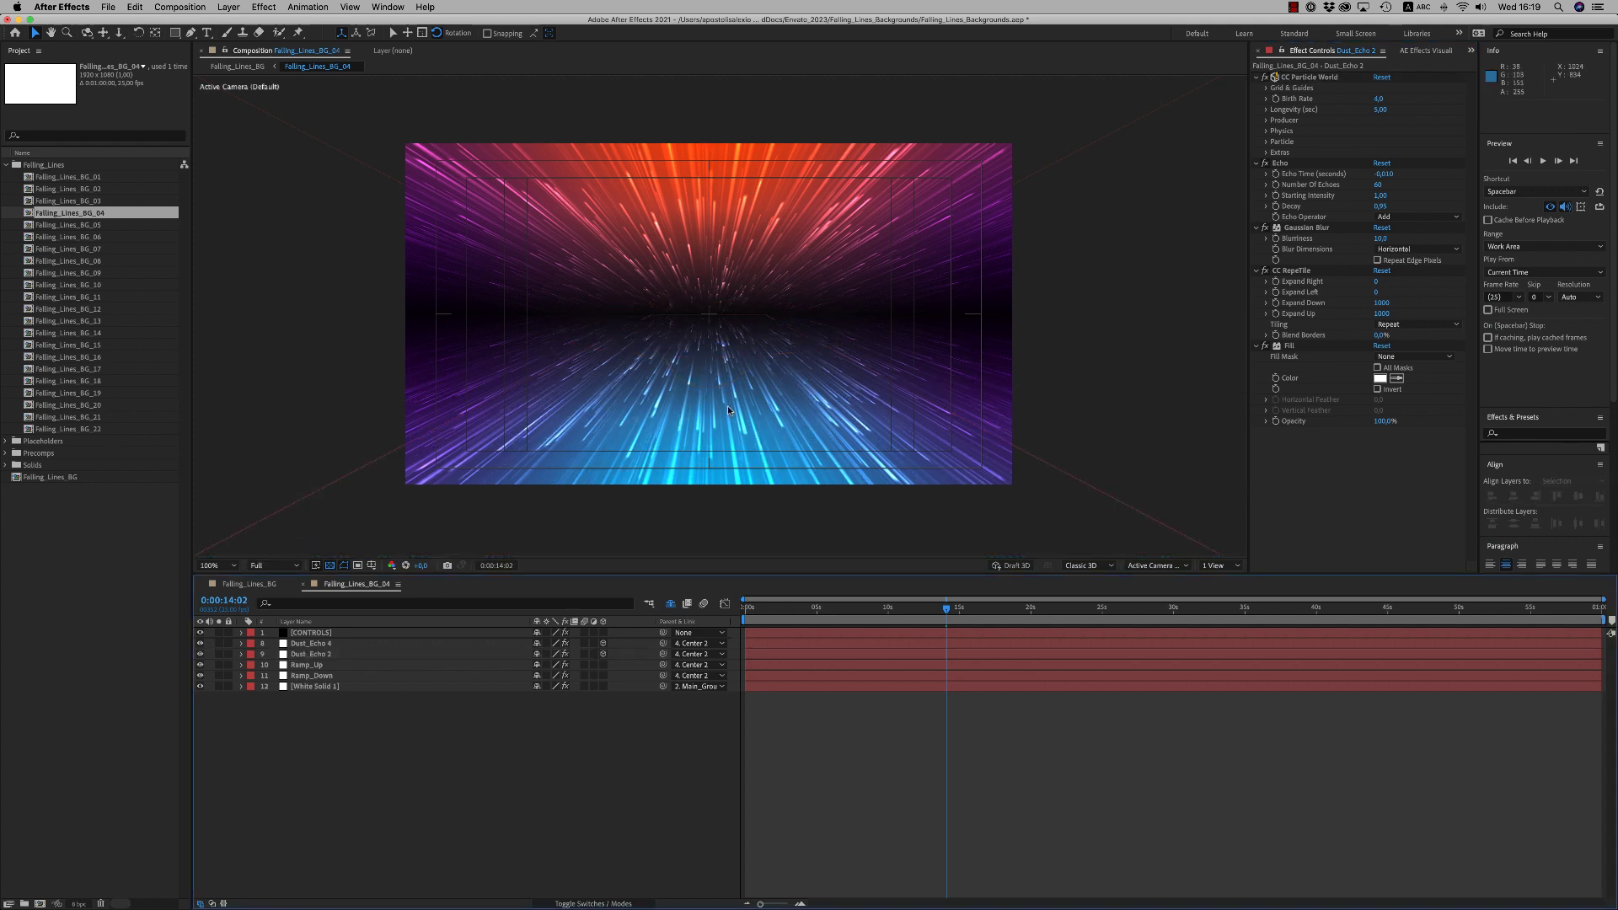
# Step: From Falling_Lines_BG, move to the BG_09 section and open Falling_Lines_BG_09 and its nested comp
pyautogui.click(249, 584)
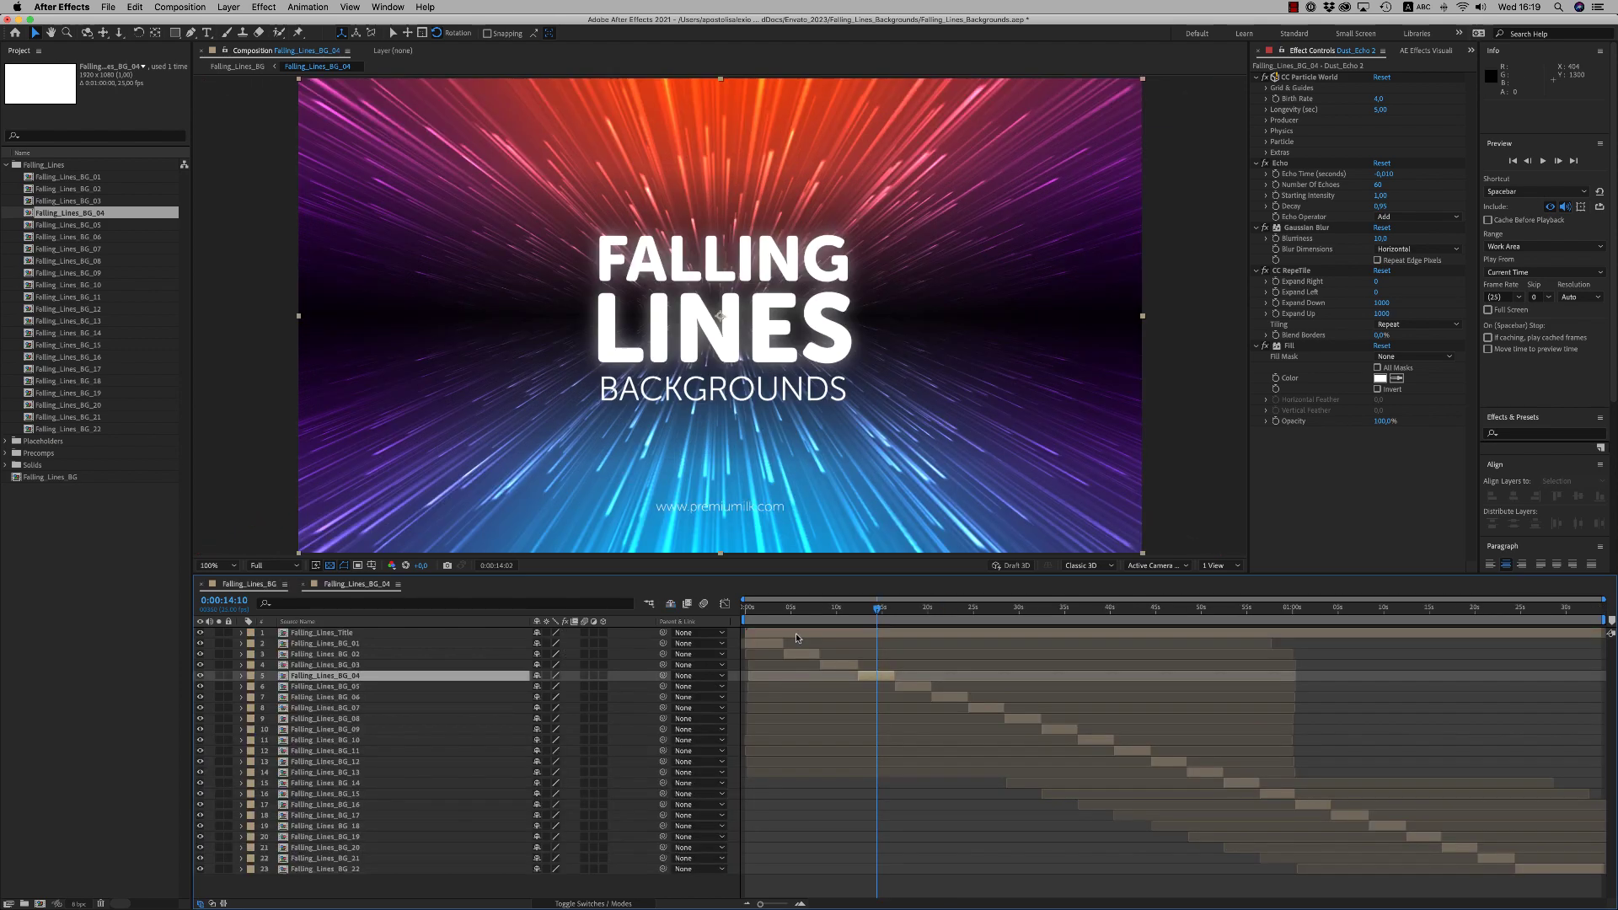
pyautogui.click(1042, 608)
pyautogui.moveTo(1042, 609); pyautogui.dragTo(1058, 608)
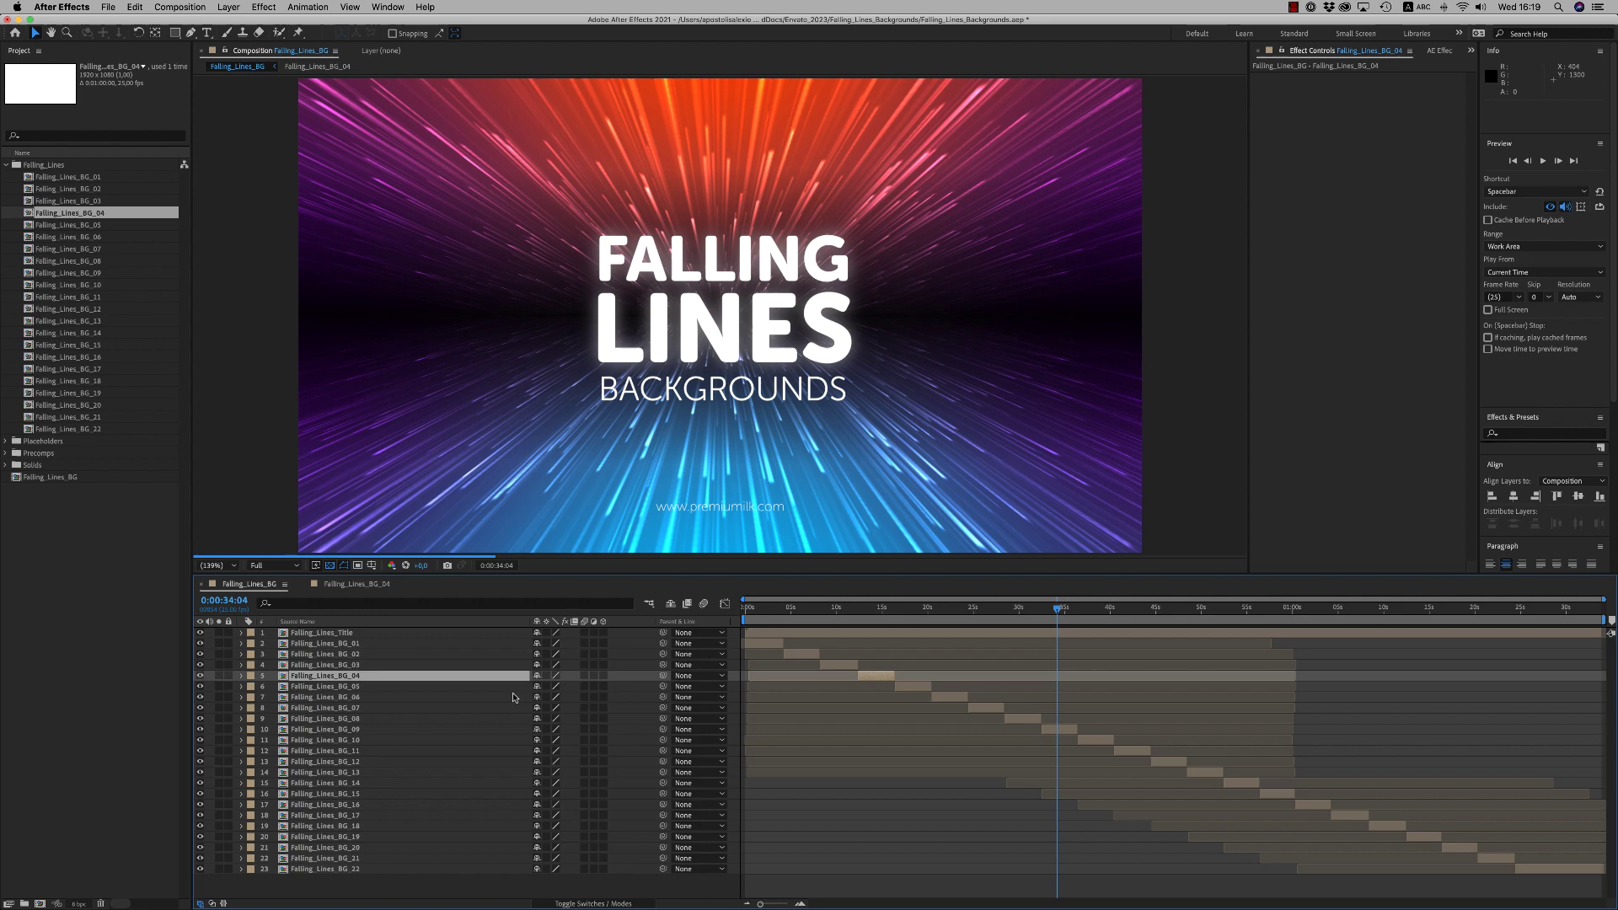
pyautogui.doubleClick(326, 730)
pyautogui.doubleClick(341, 676)
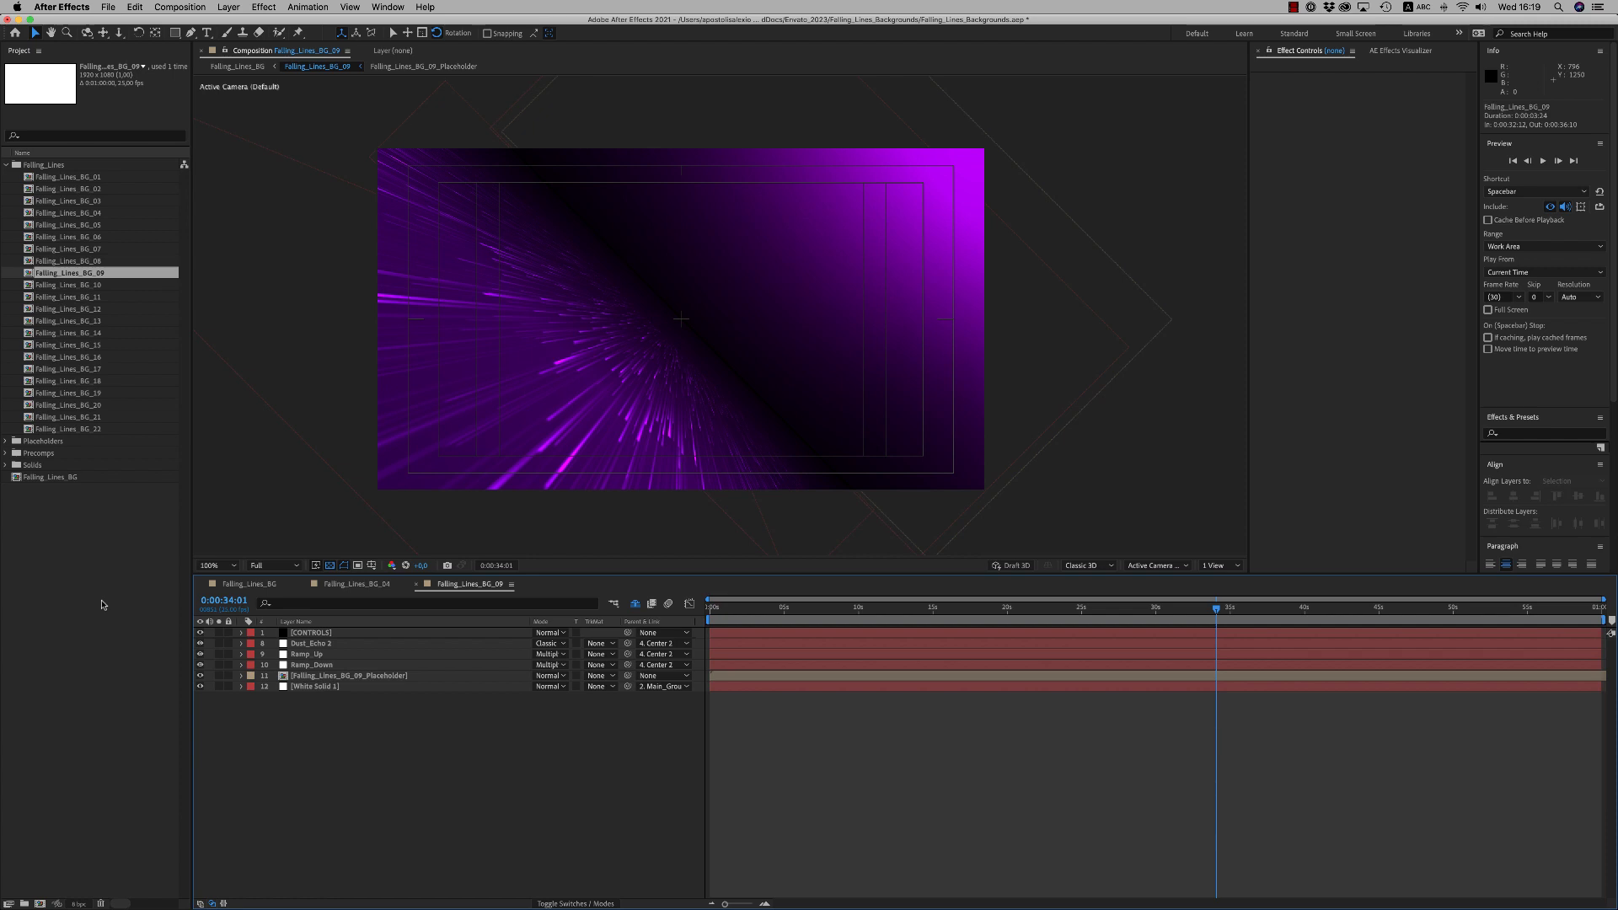
# Step: Place the VR-headset footage in Falling_Lines_BG_09_Placeholder, then go back to Falling_Lines_BG_09
pyautogui.click(91, 489)
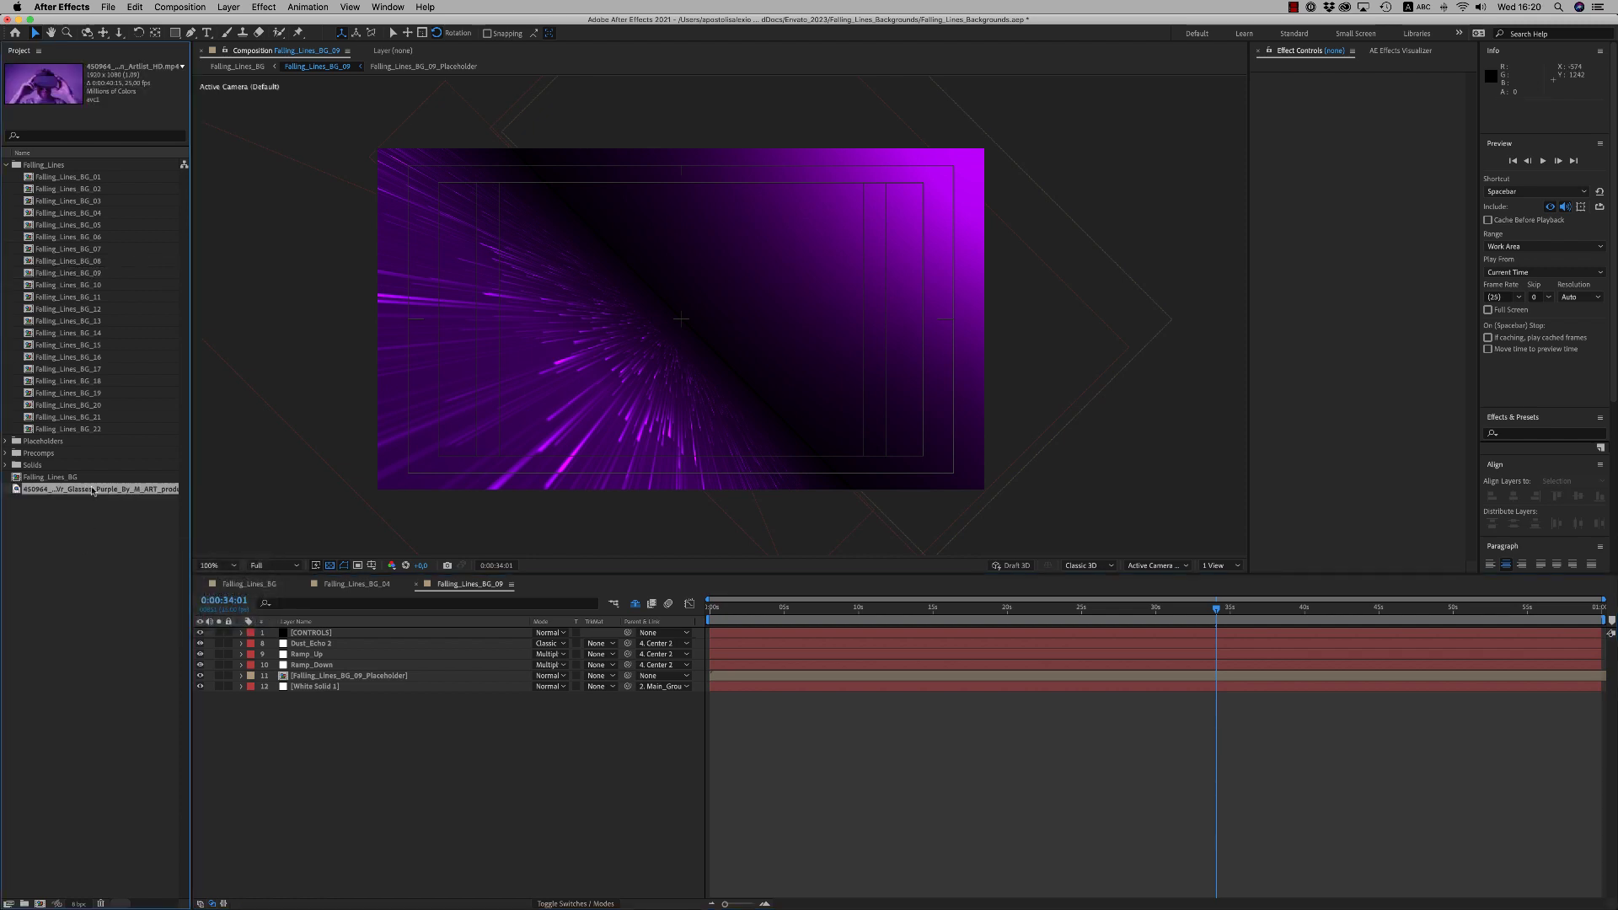
pyautogui.doubleClick(350, 675)
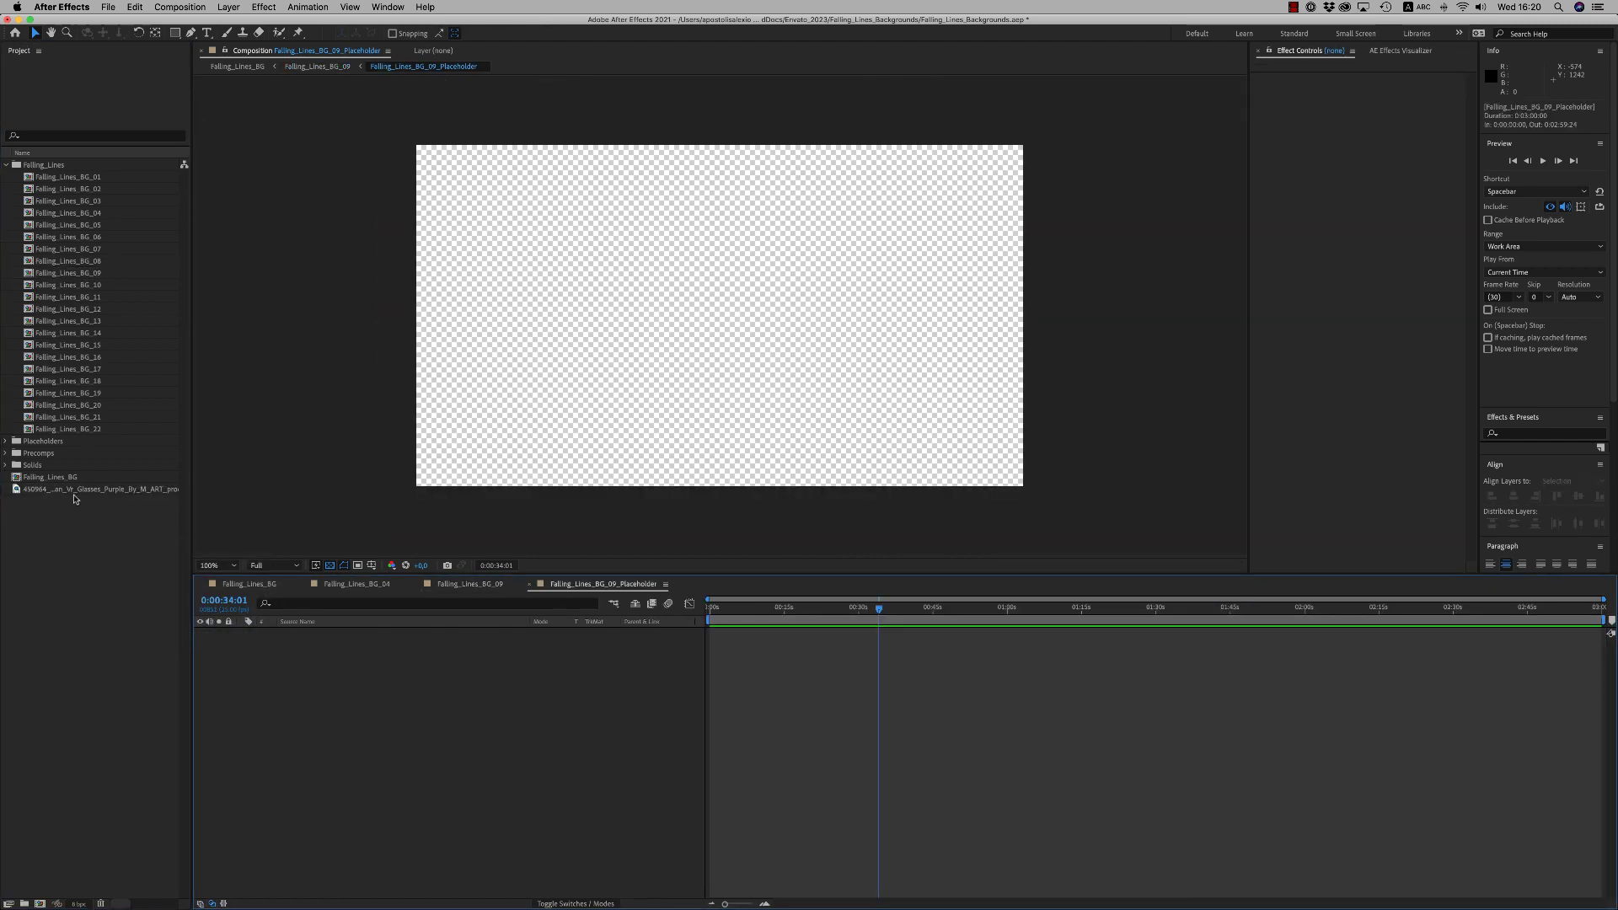
pyautogui.moveTo(75, 493); pyautogui.dragTo(348, 689)
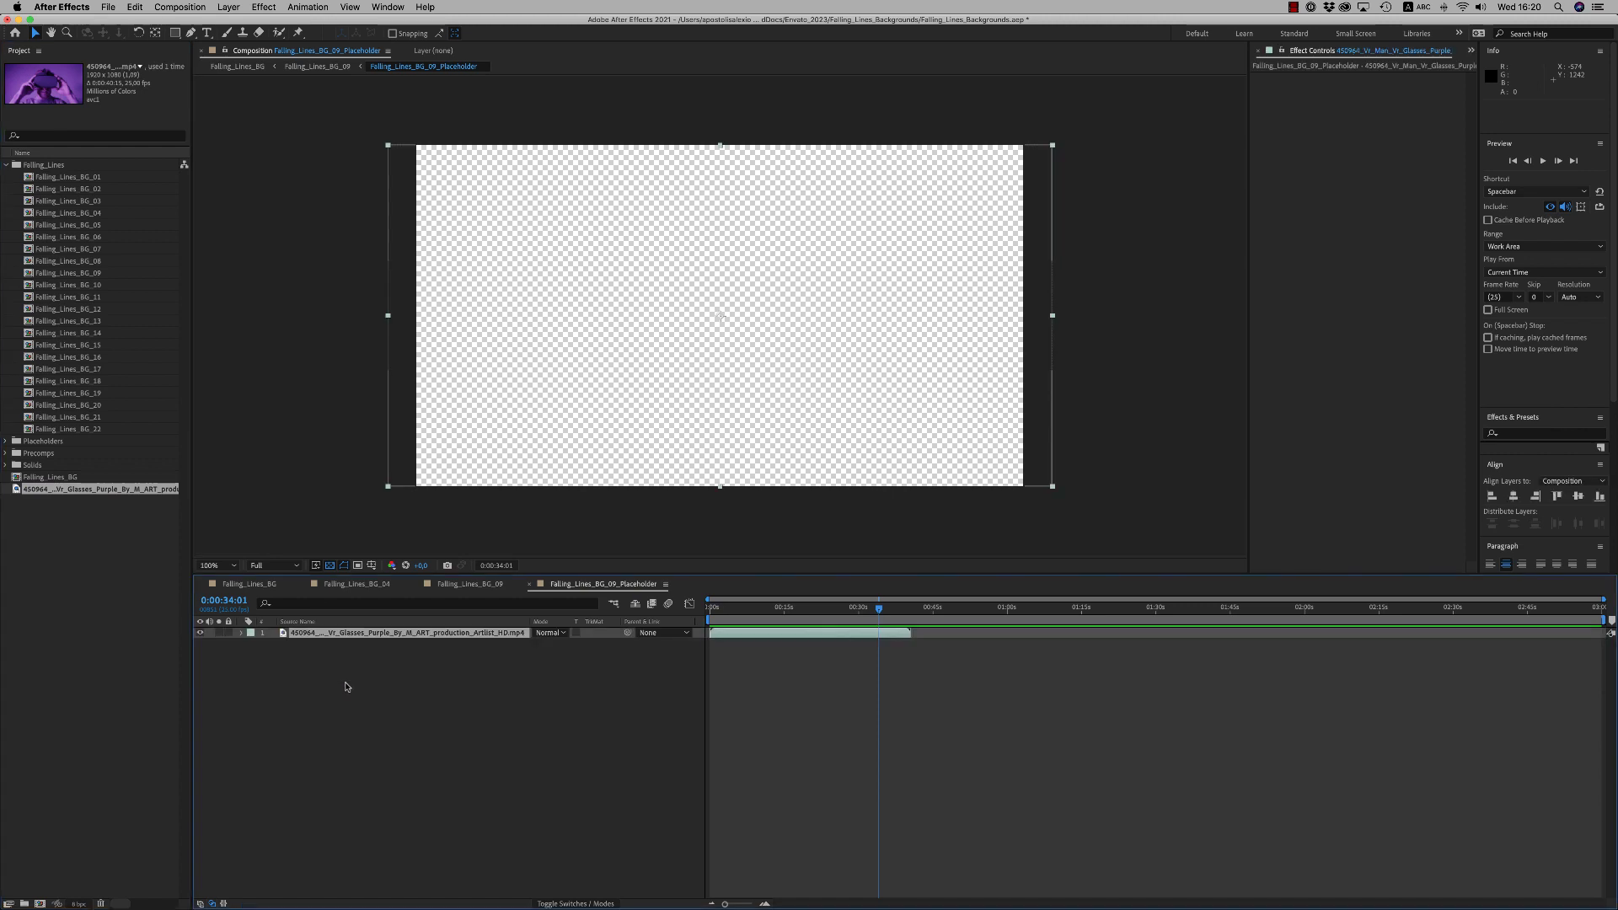
pyautogui.click(767, 608)
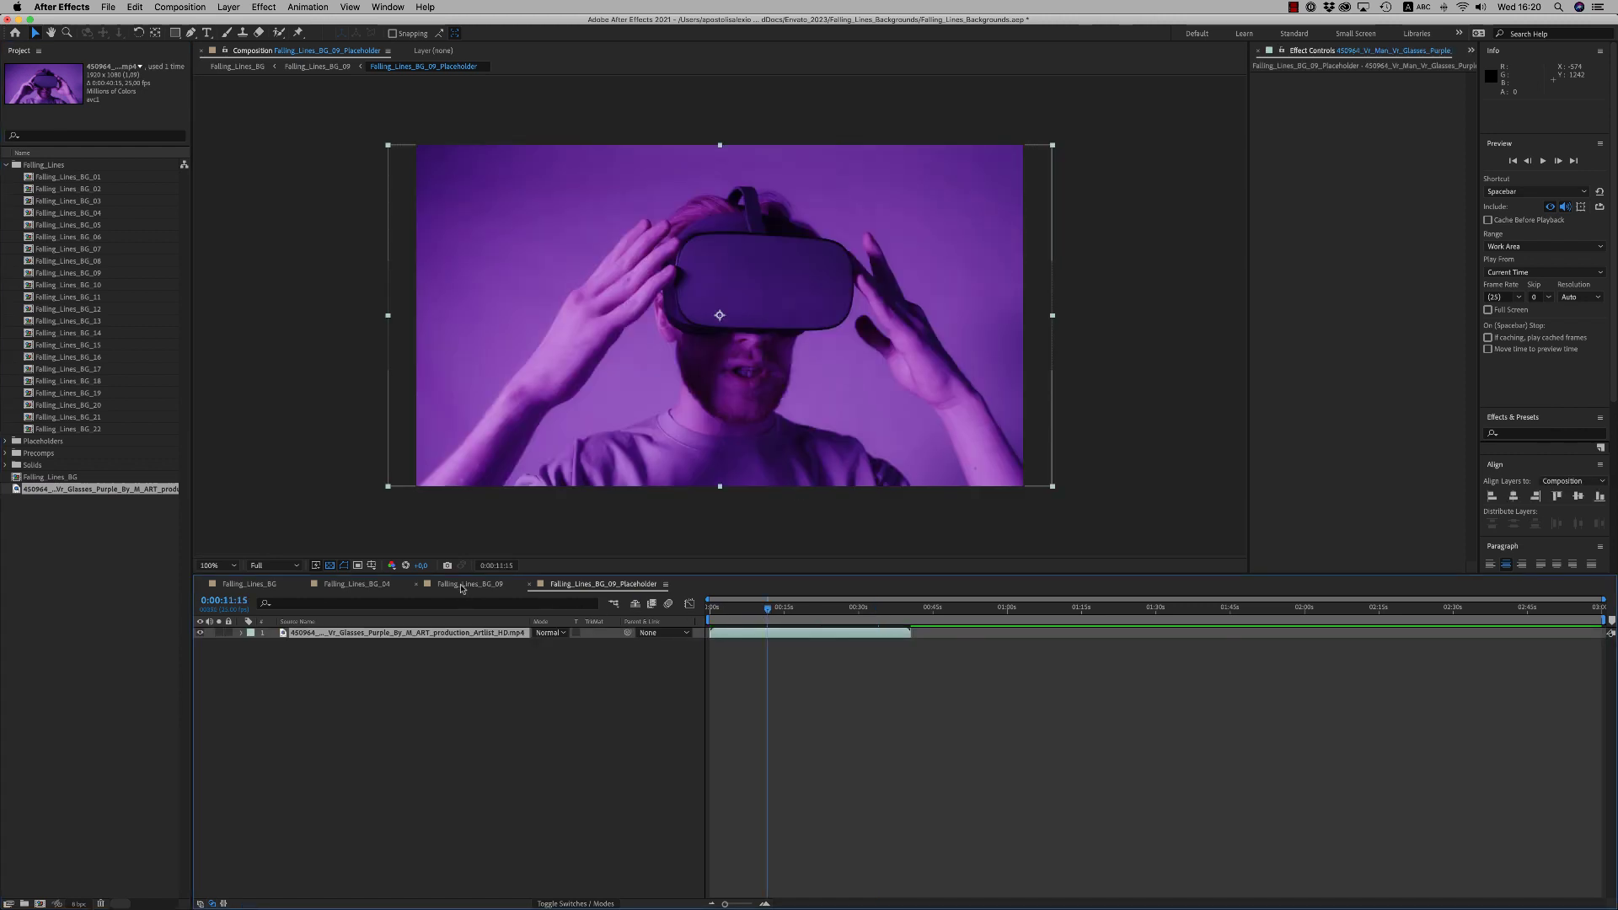
pyautogui.click(462, 586)
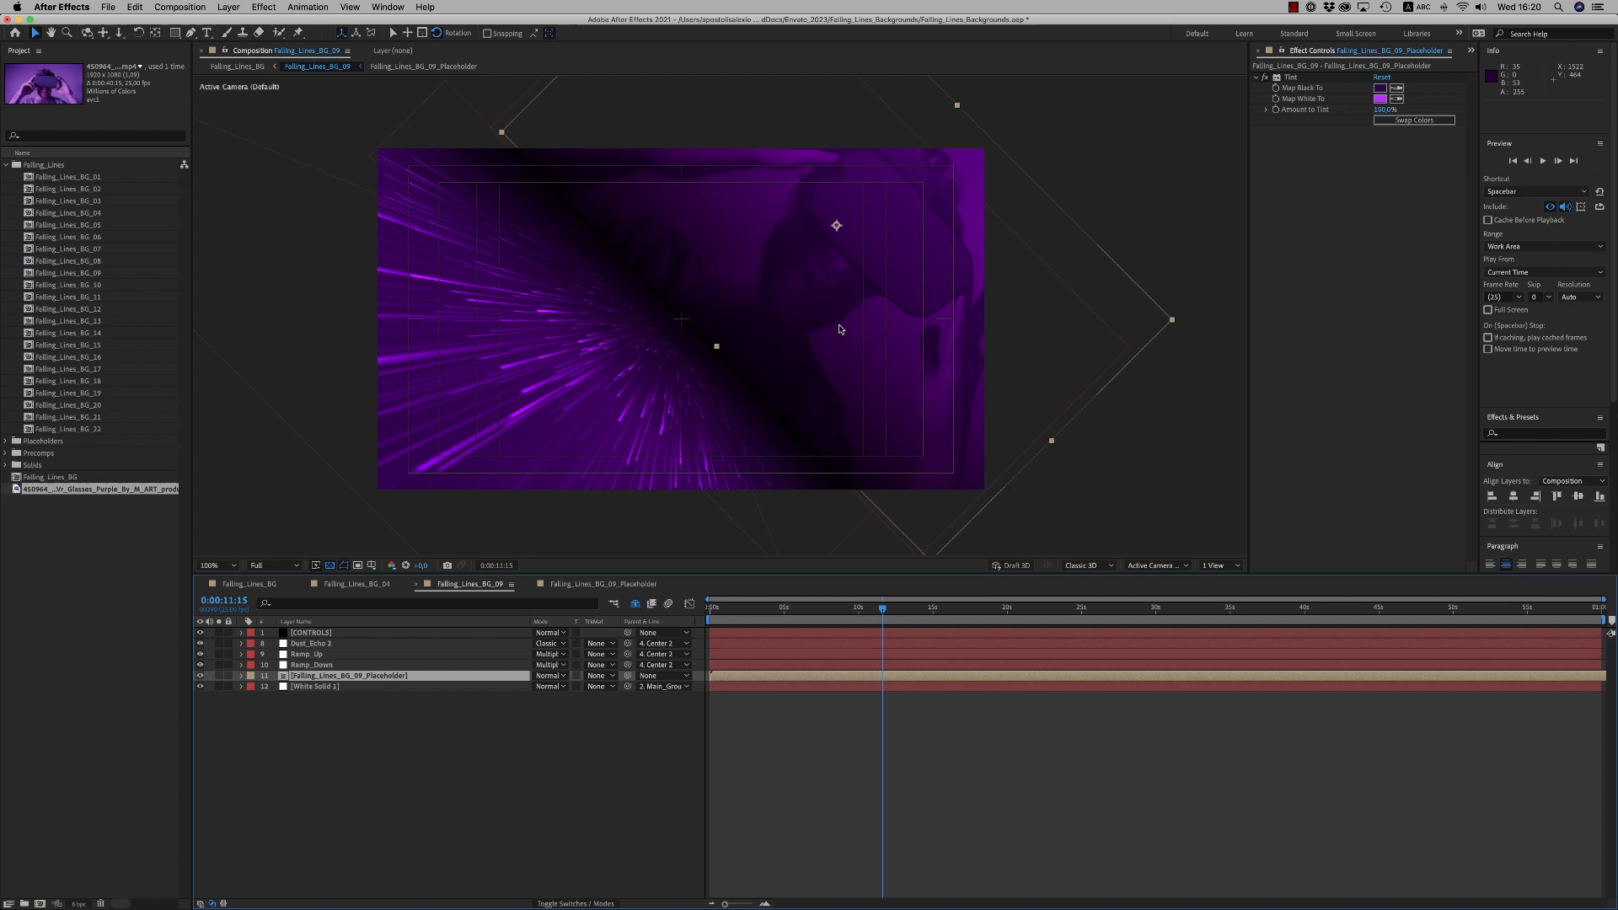
# Step: Select the placeholder layer and toggle its Tint effect off and on to compare
pyautogui.click(405, 675)
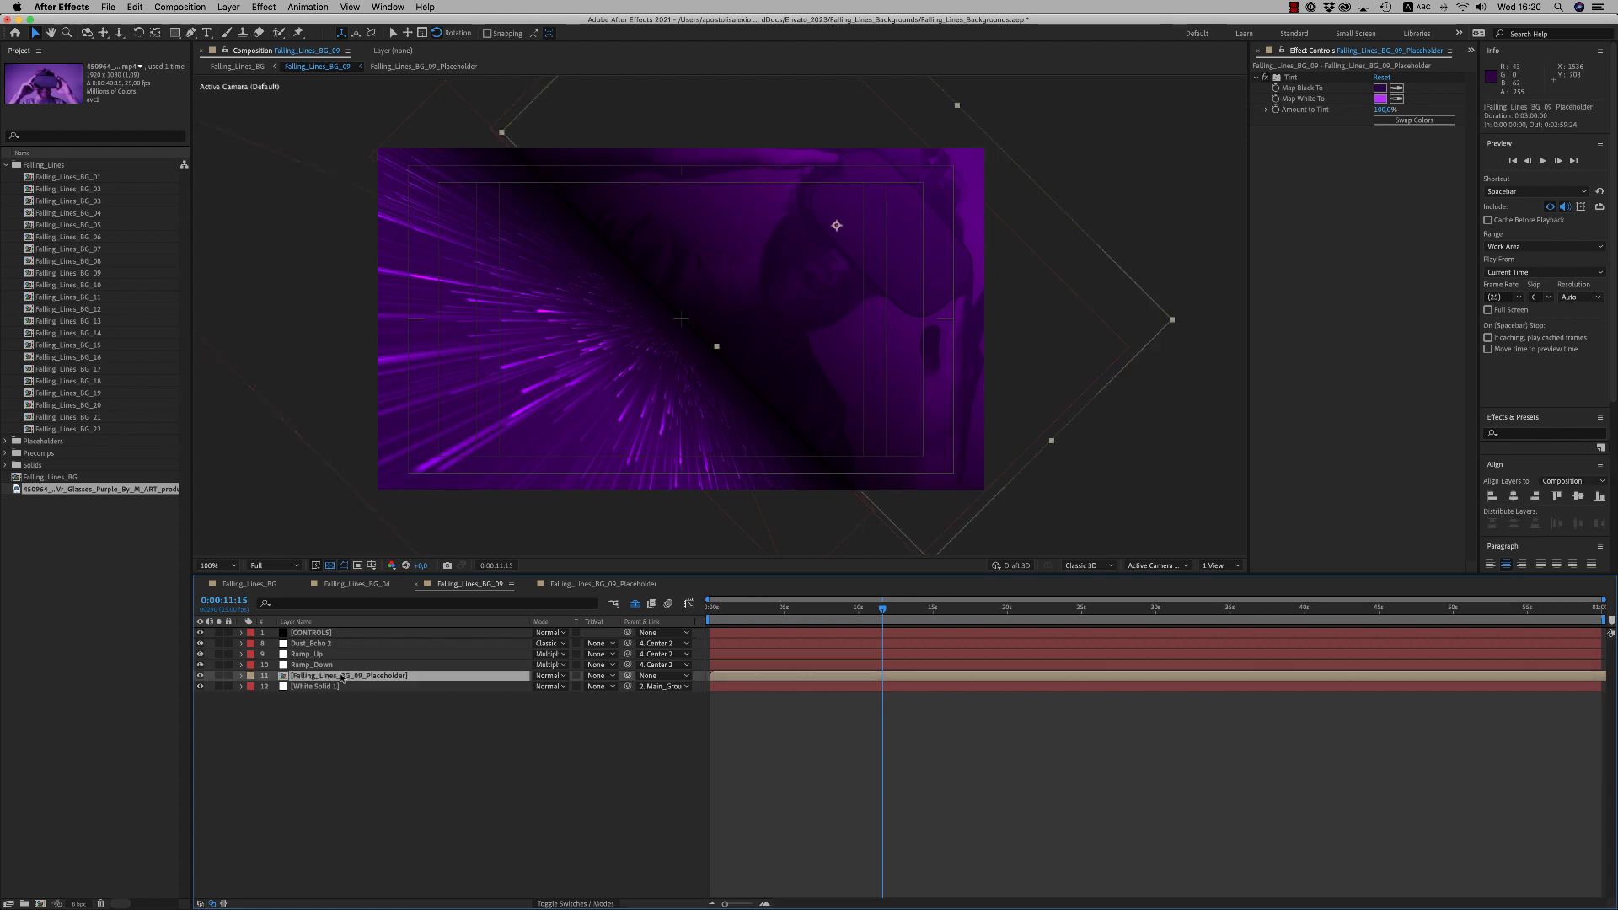
pyautogui.click(1270, 78)
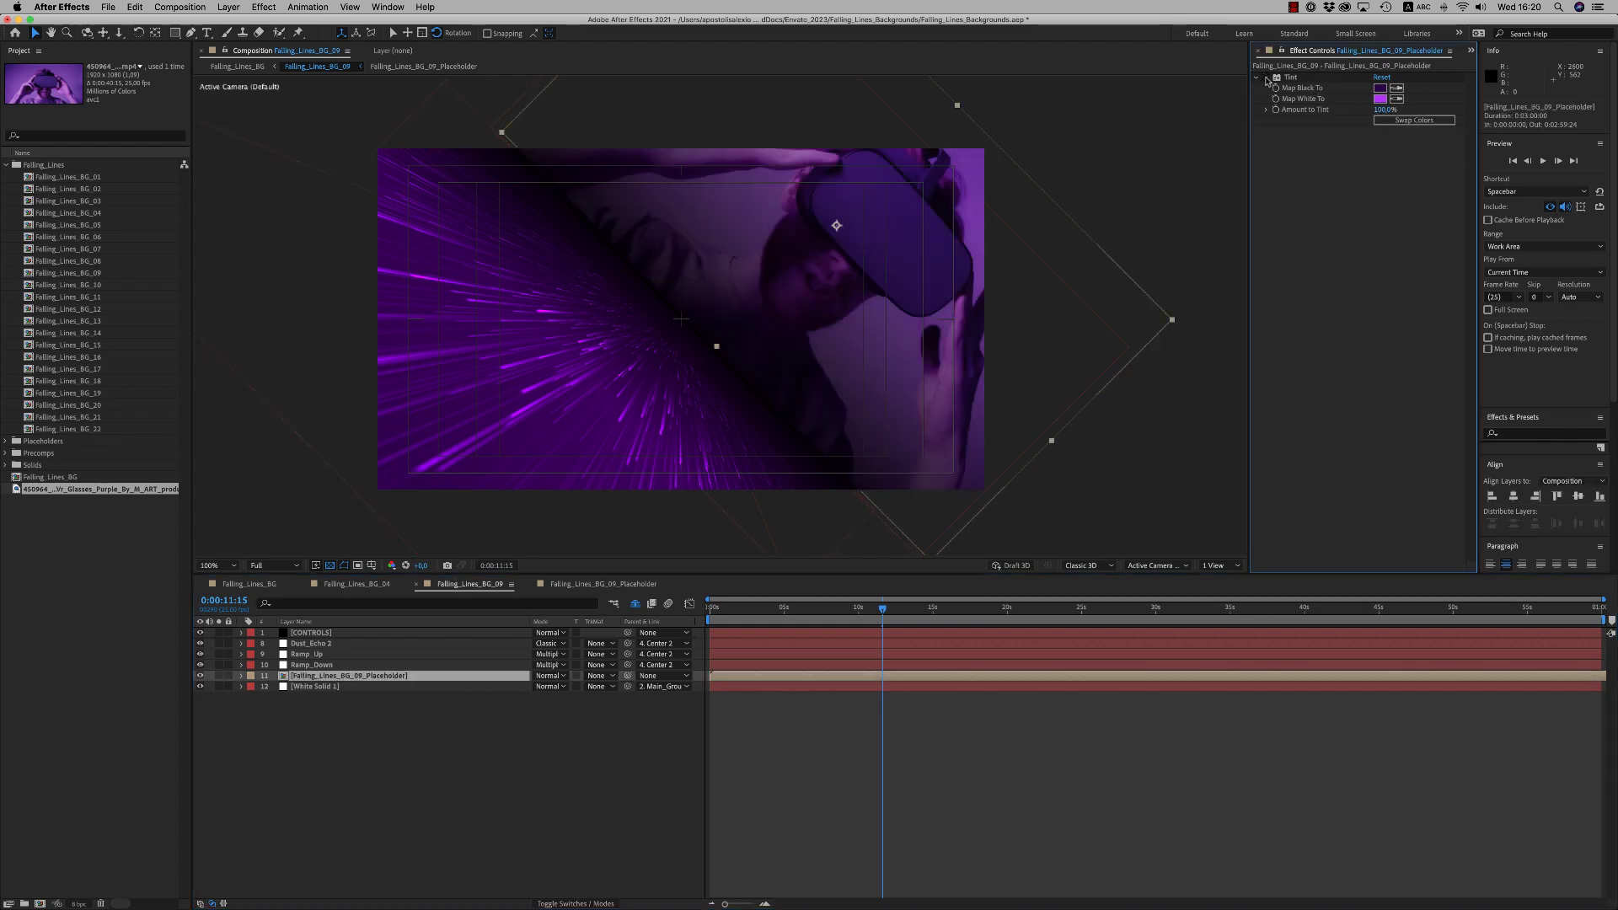
pyautogui.click(1270, 78)
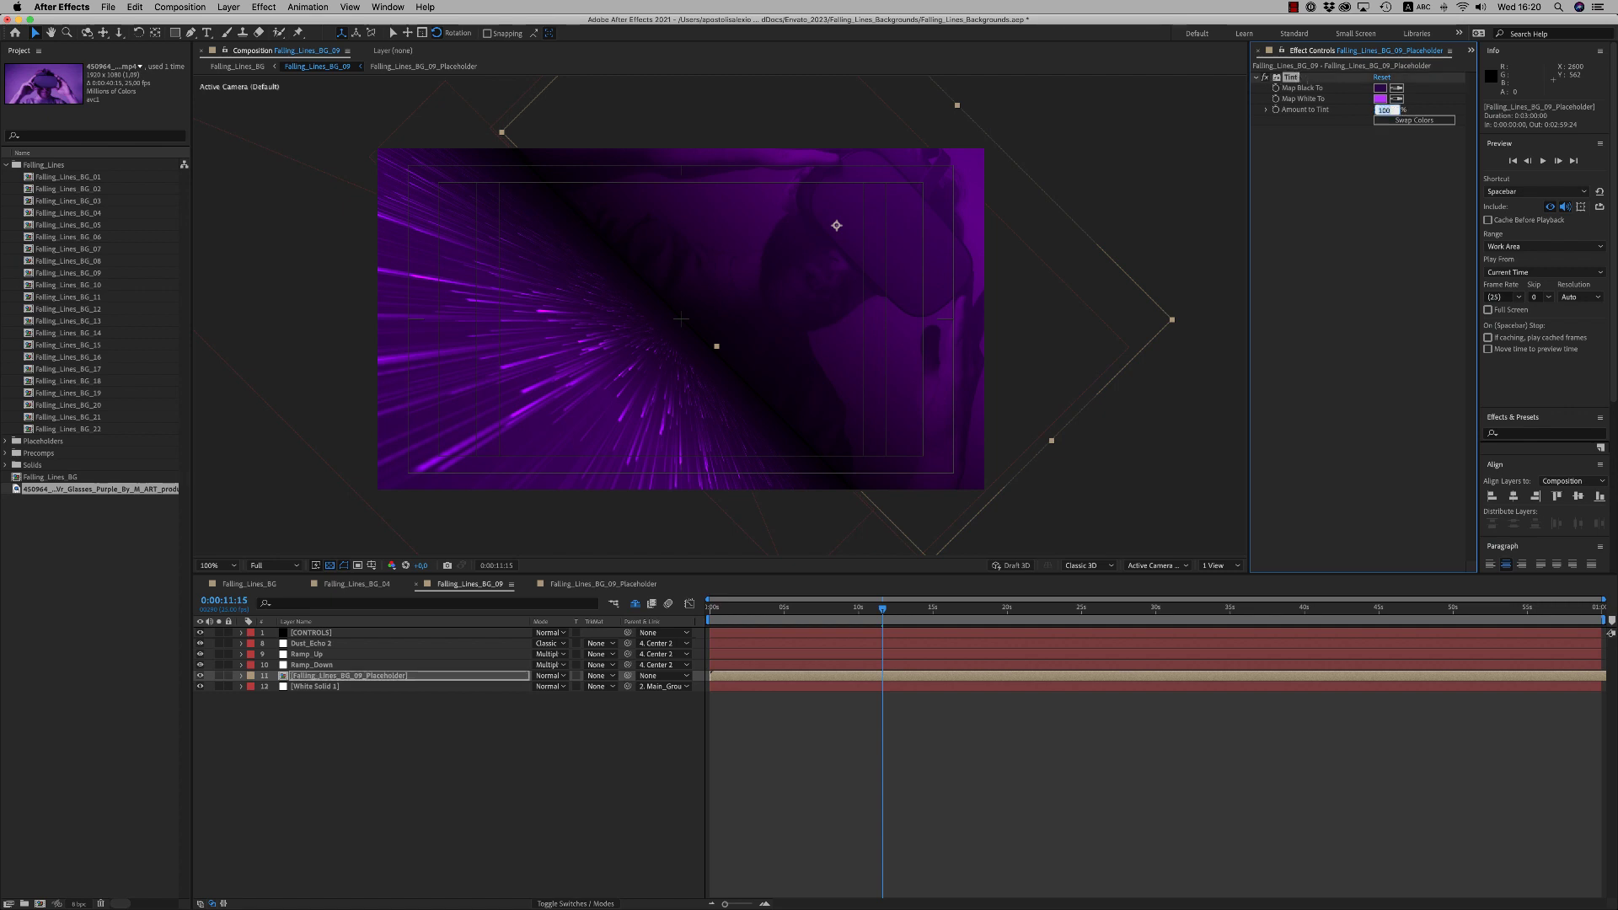
# Step: Try Amount to Tint at 50%, then undo back to 100%
pyautogui.press('Return')
pyautogui.click(1381, 110)
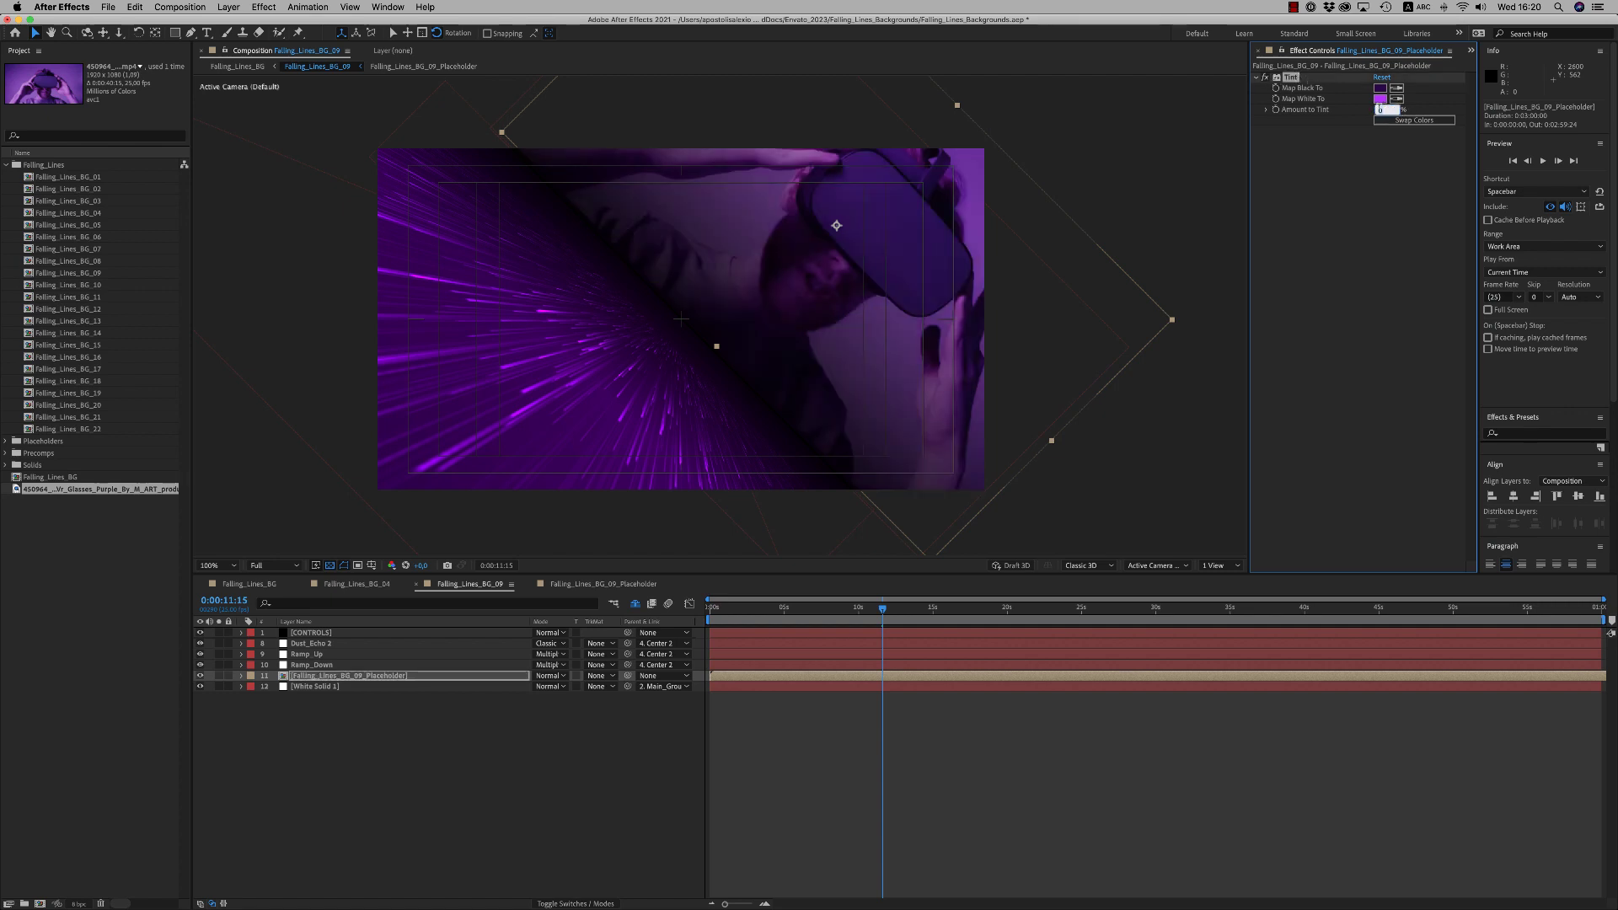
pyautogui.write('50')
pyautogui.press('Return')
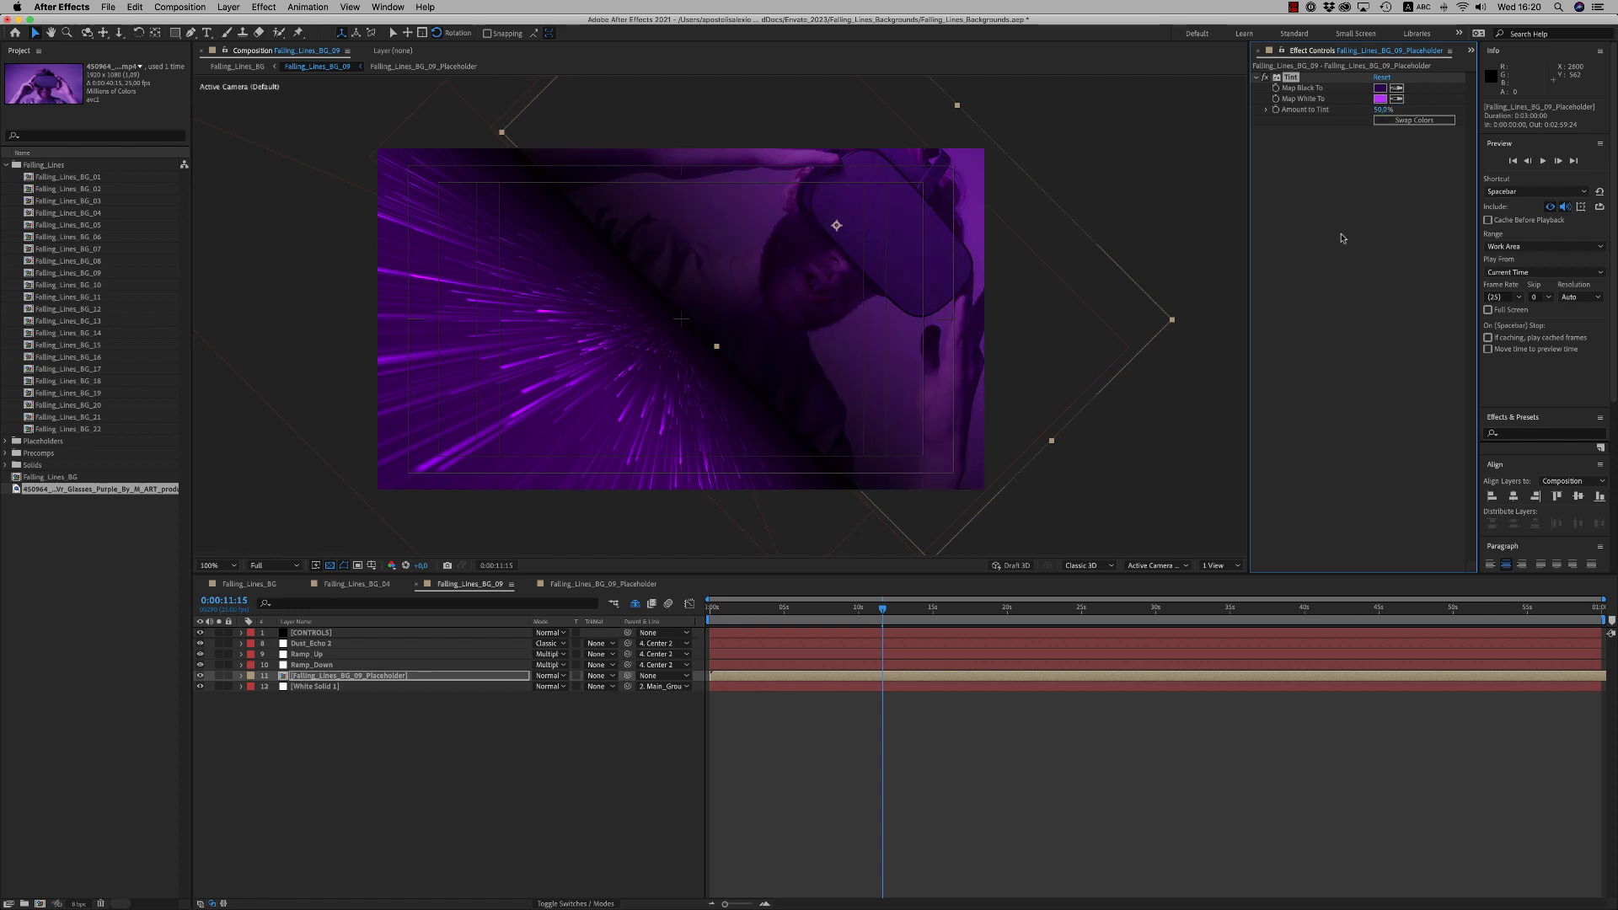
pyautogui.press('super+z')
pyautogui.press('super+z')
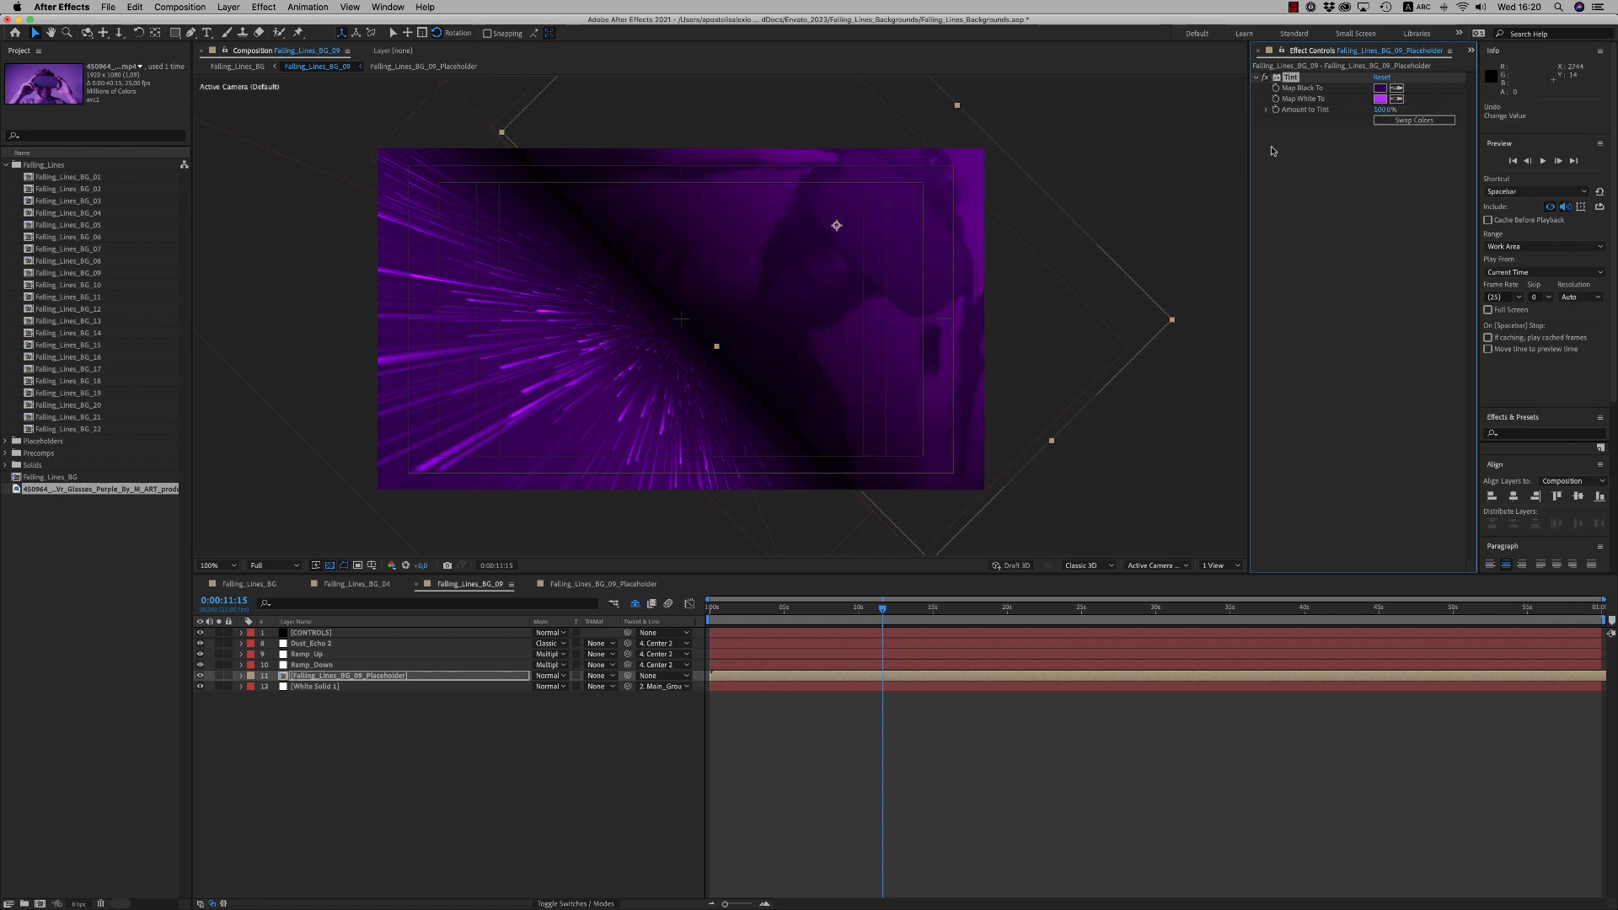
# Step: Deselect the layer and toggle Tint off and on again for comparison
pyautogui.click(449, 751)
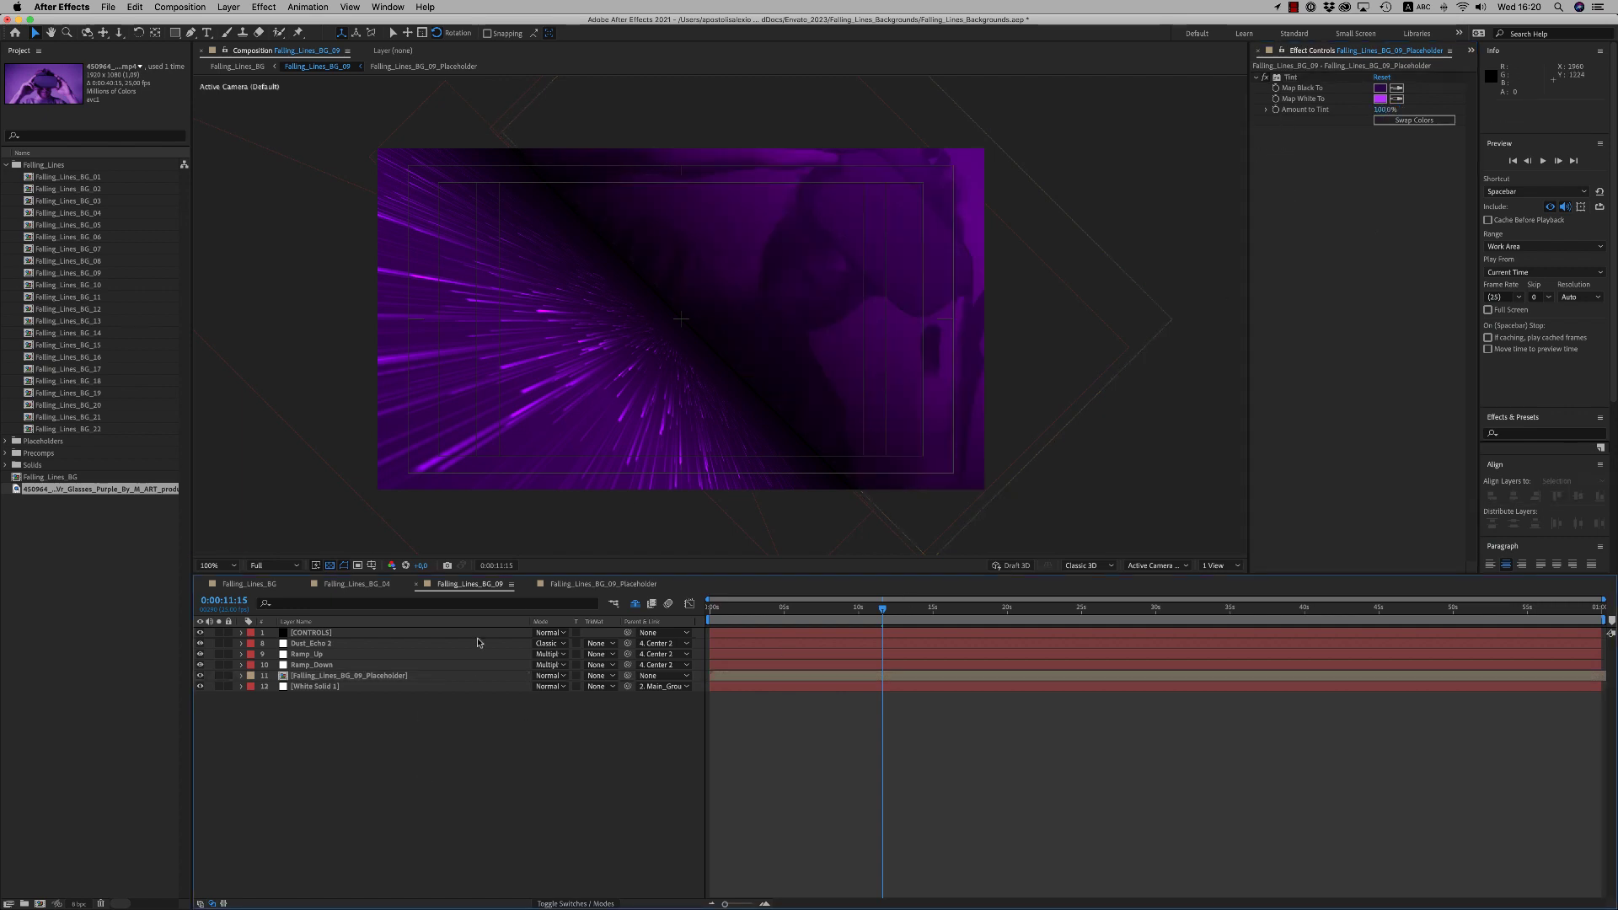
pyautogui.click(1265, 78)
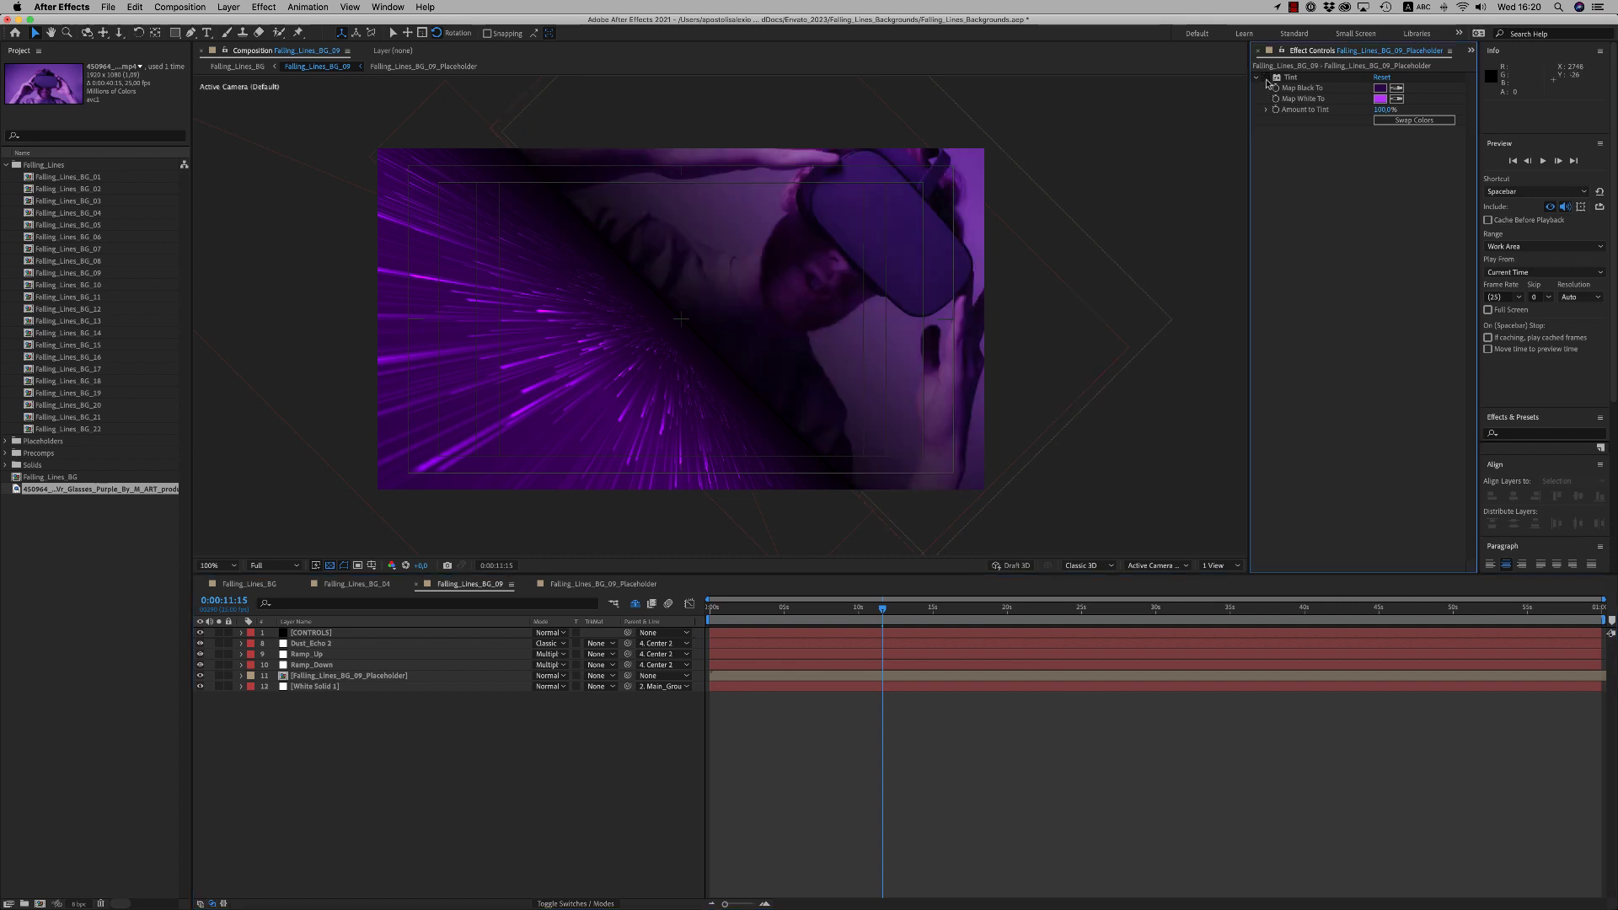
pyautogui.click(1274, 78)
pyautogui.click(200, 675)
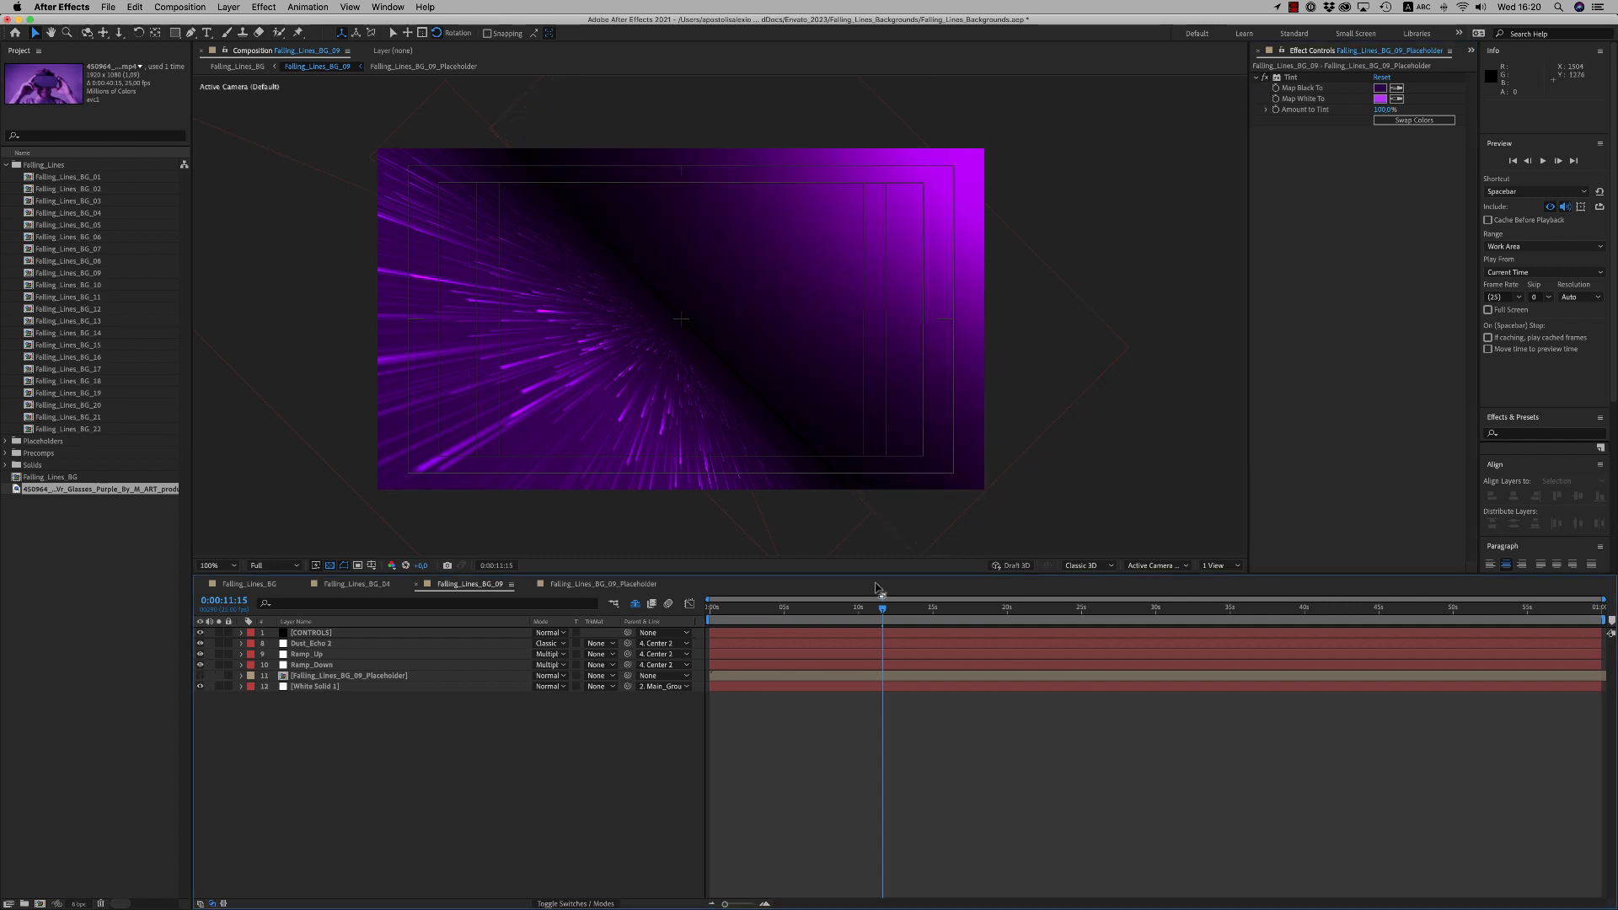
# Step: Scrub later in Falling_Lines_BG_09, then return to the Falling_Lines_BG composition
pyautogui.moveTo(881, 611); pyautogui.dragTo(911, 611)
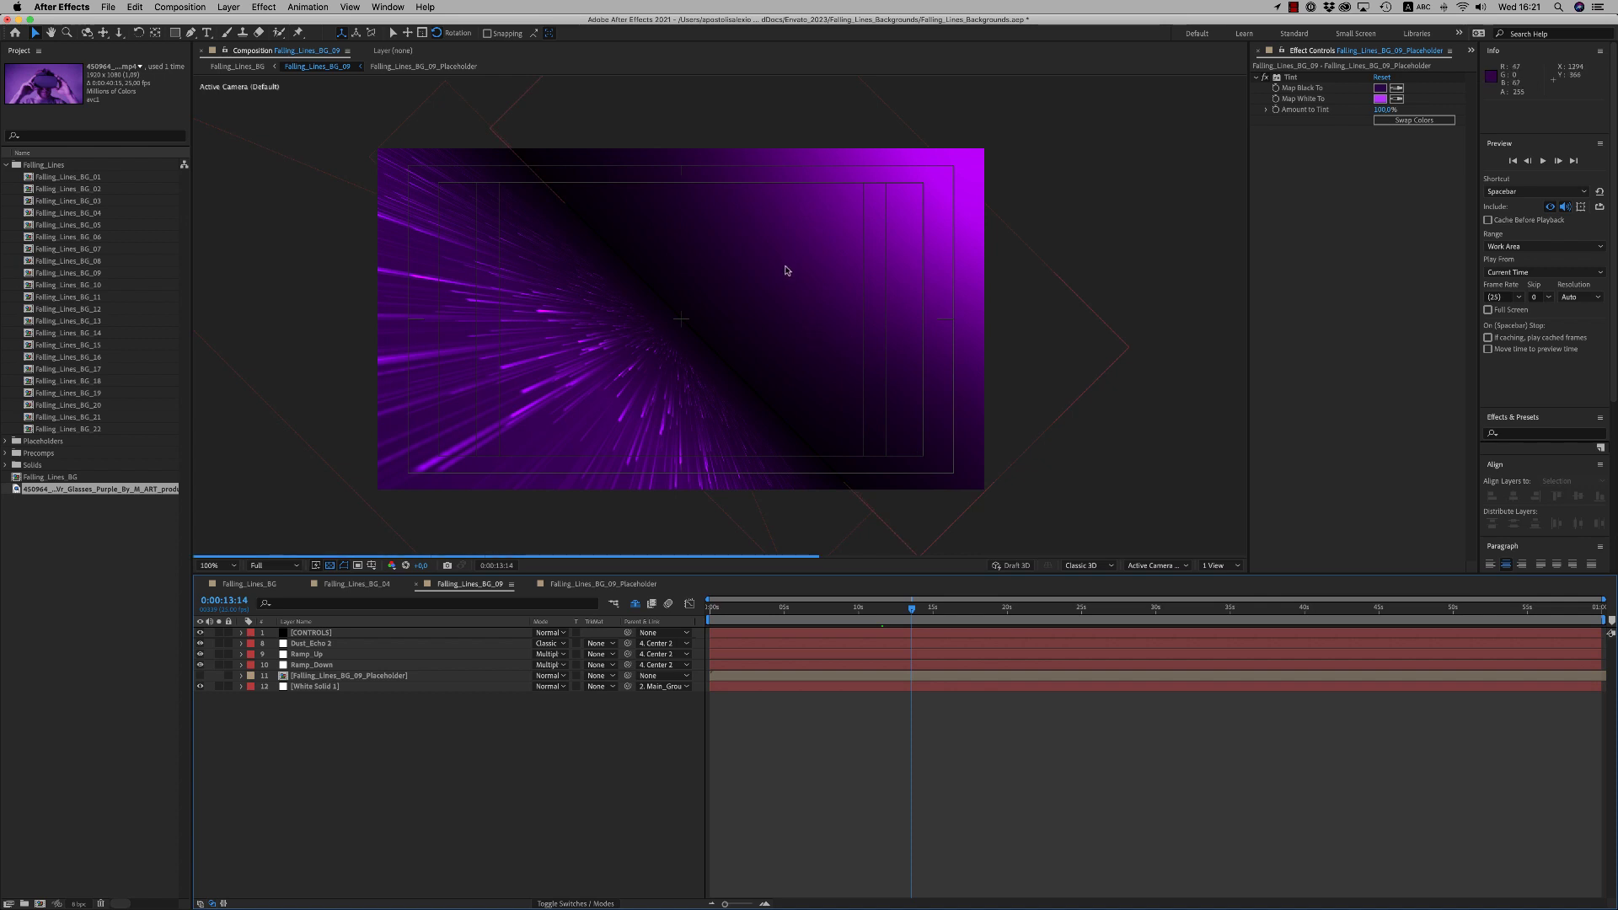
pyautogui.click(937, 608)
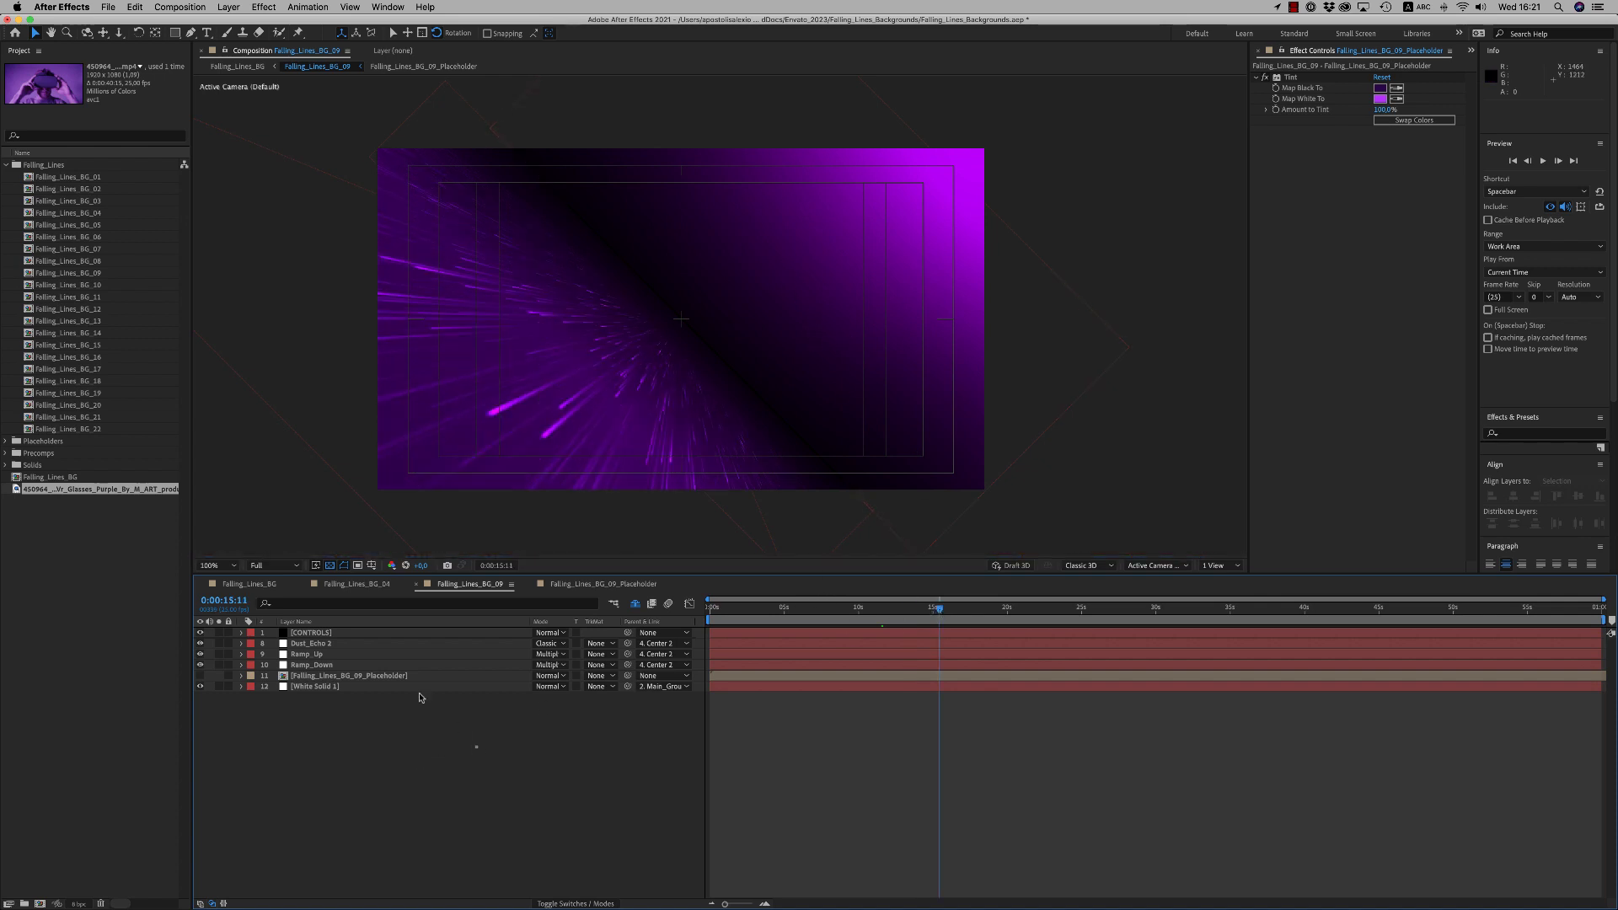
pyautogui.click(247, 584)
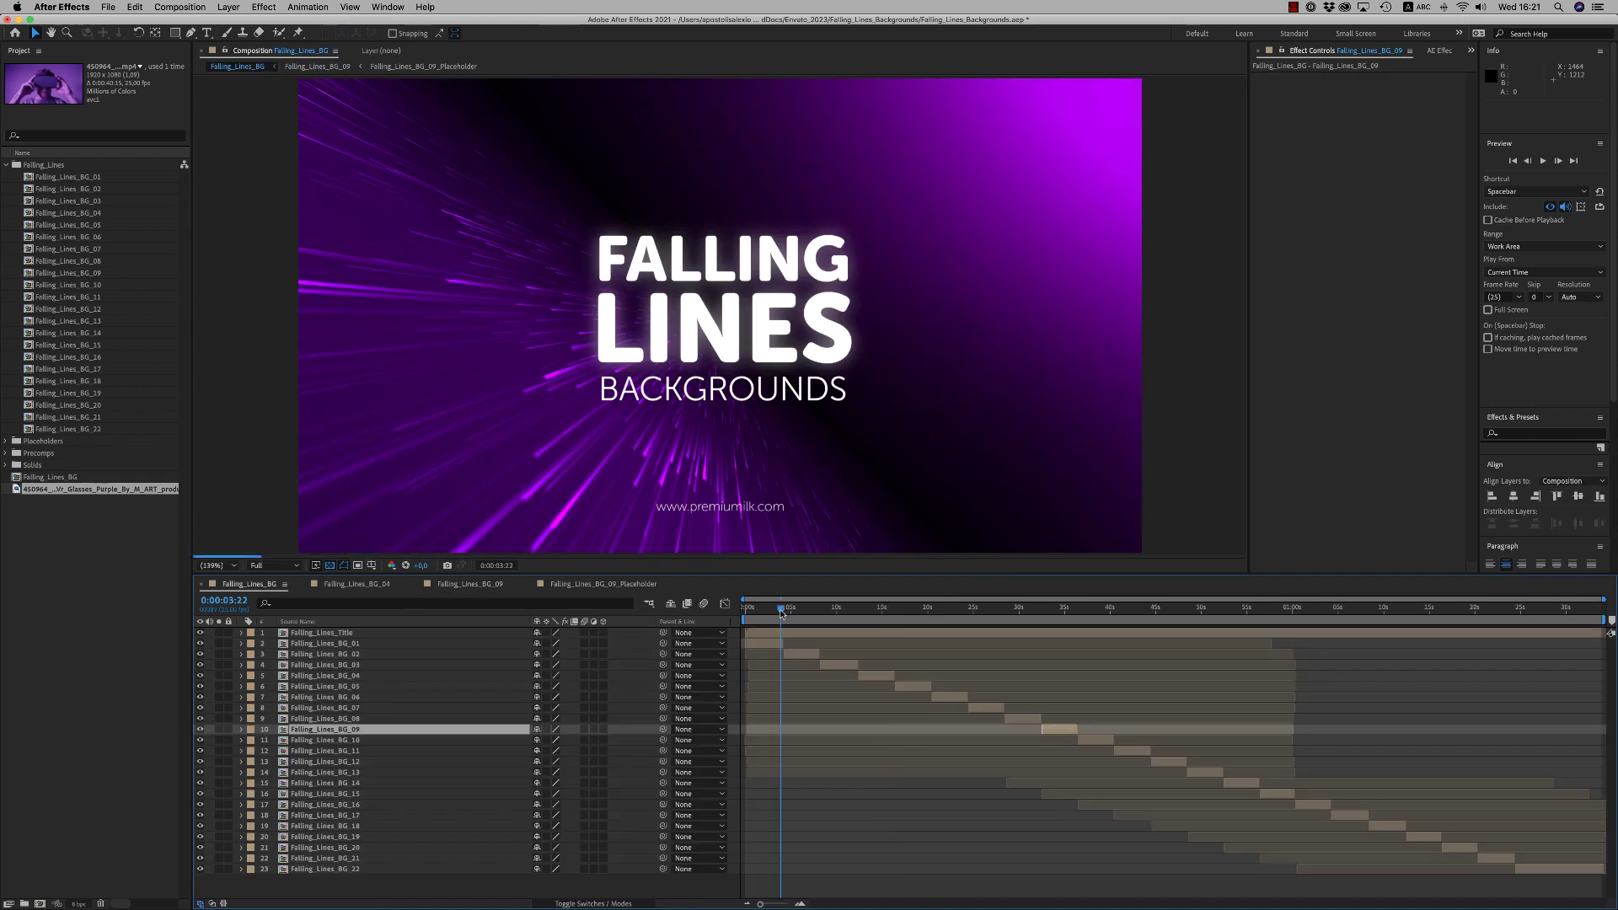